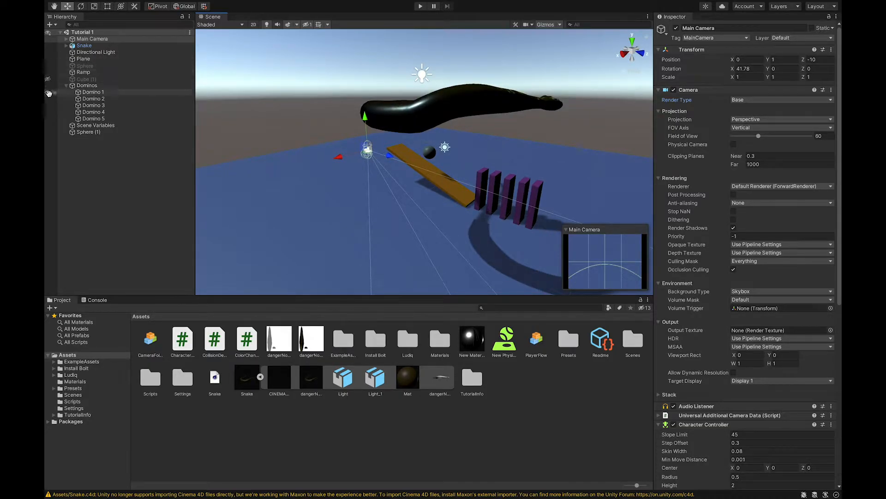
Hide the Snake object in the scene and open the online Unity Asset Store in the browser.
click(48, 45)
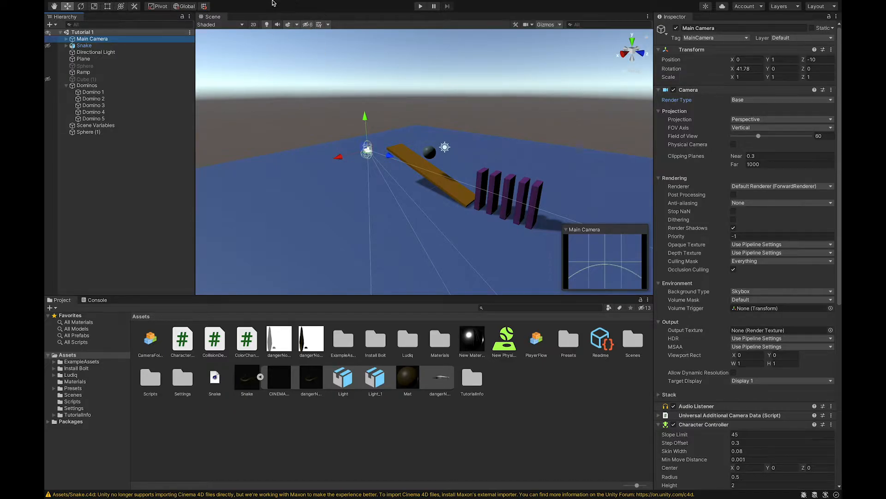
mouse_move(273, 3)
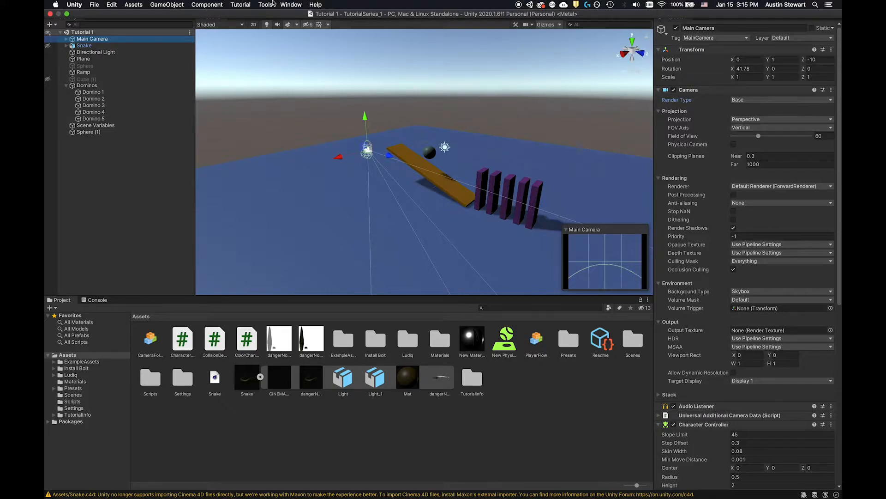
click(297, 4)
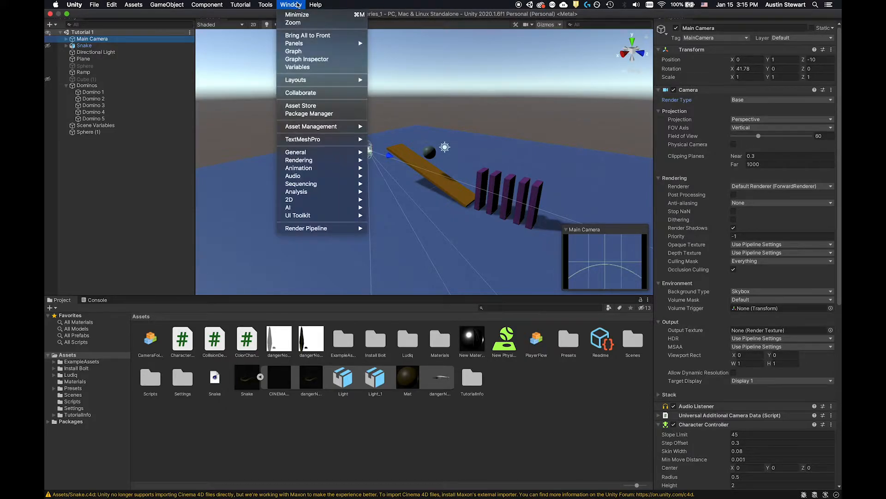
click(299, 107)
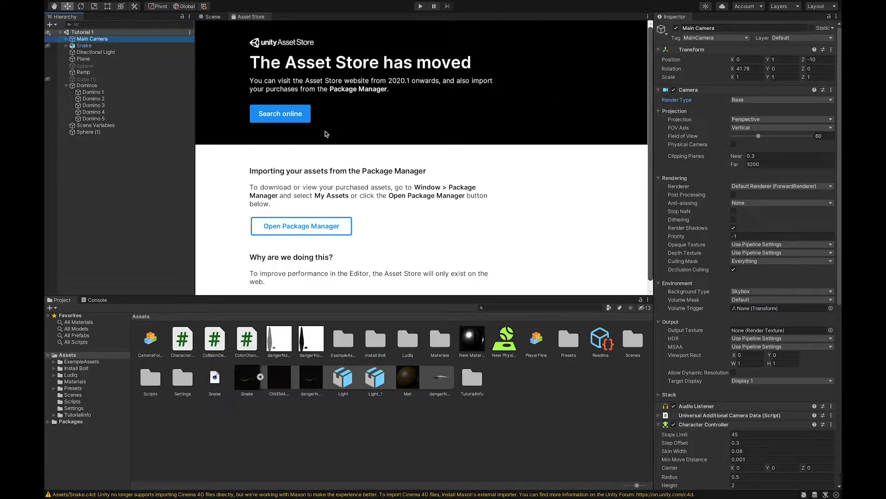
click(282, 115)
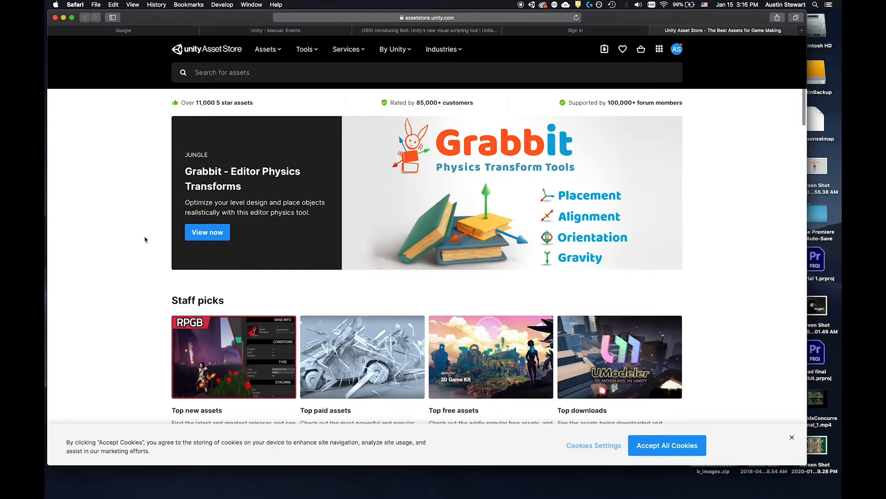
Look through the Asset Store home page and open the Top free assets collection from the staff picks.
scroll(145, 240, down, 1)
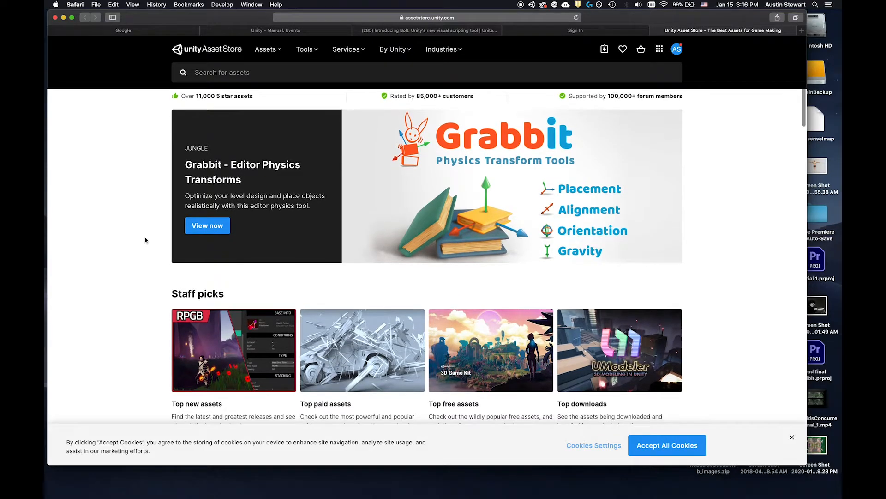
scroll(145, 242, down, 5)
scroll(145, 242, up, 3)
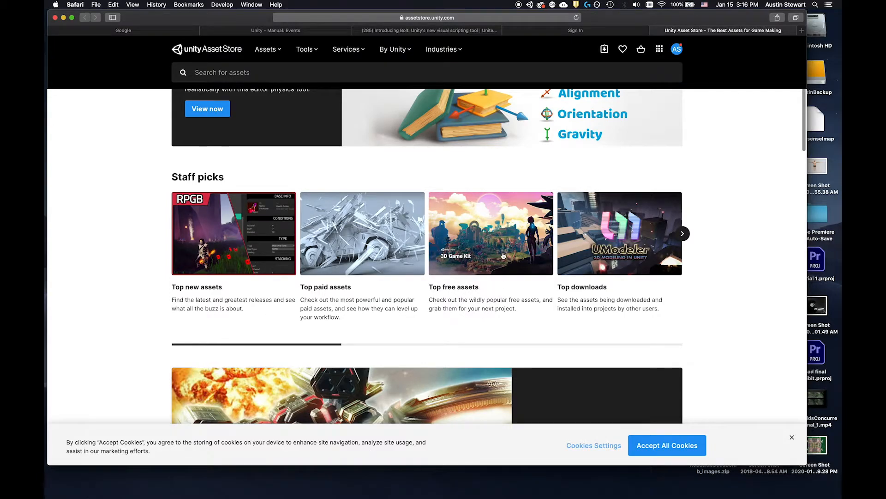
scroll(153, 283, up, 2)
scroll(154, 283, up, 2)
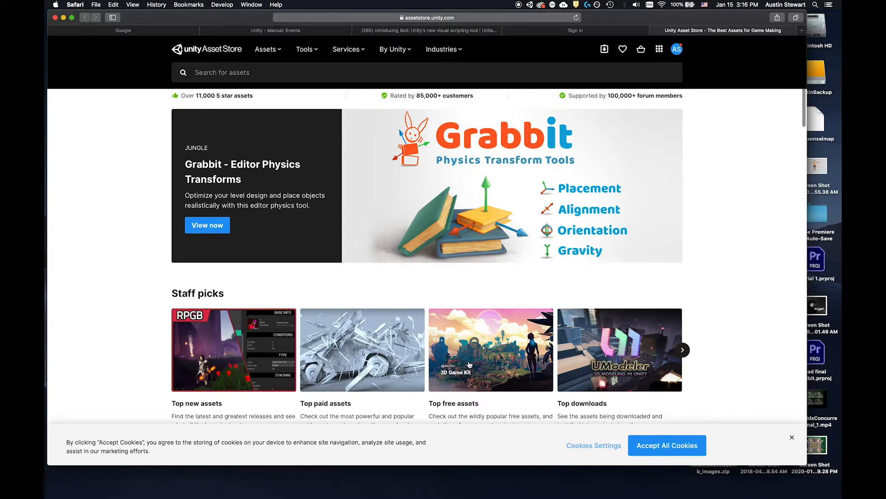
click(456, 405)
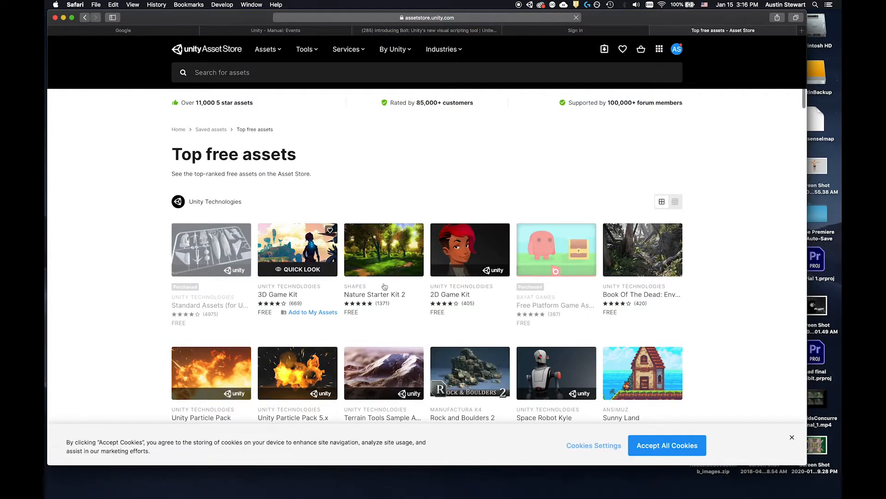
Find the Bolt visual scripting asset among the top free assets and open its page.
scroll(741, 309, down, 10)
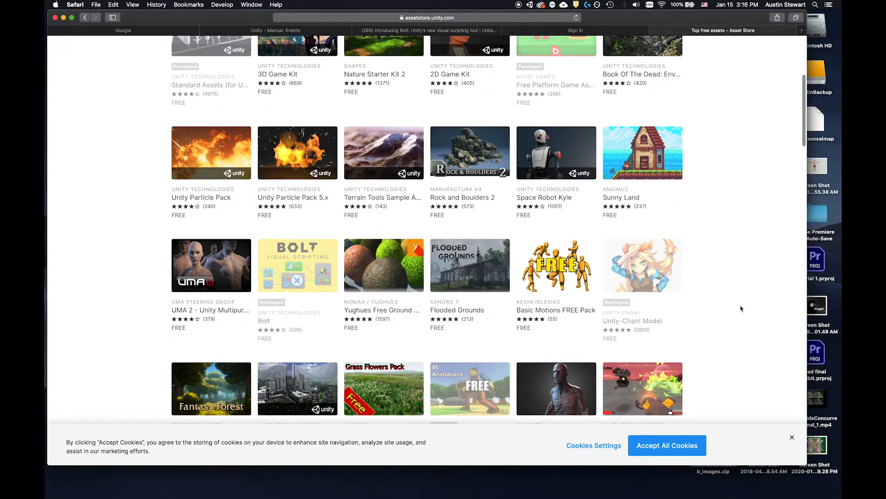
scroll(741, 309, up, 6)
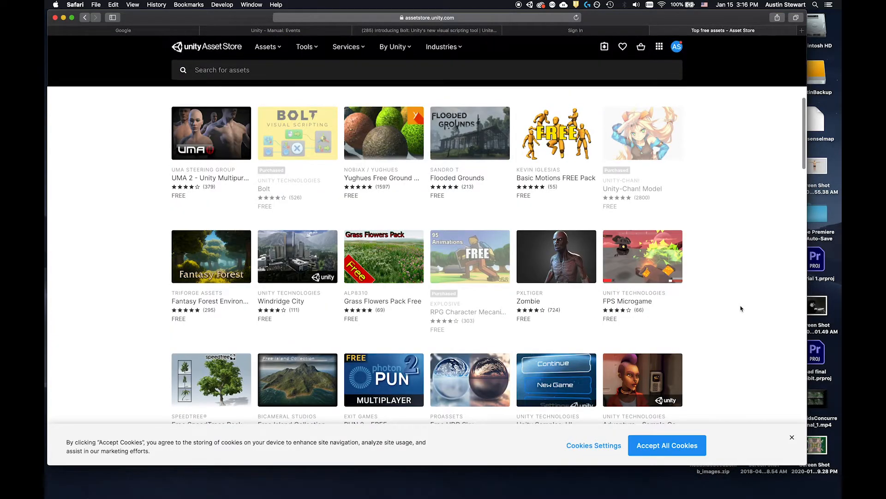
scroll(741, 308, up, 4)
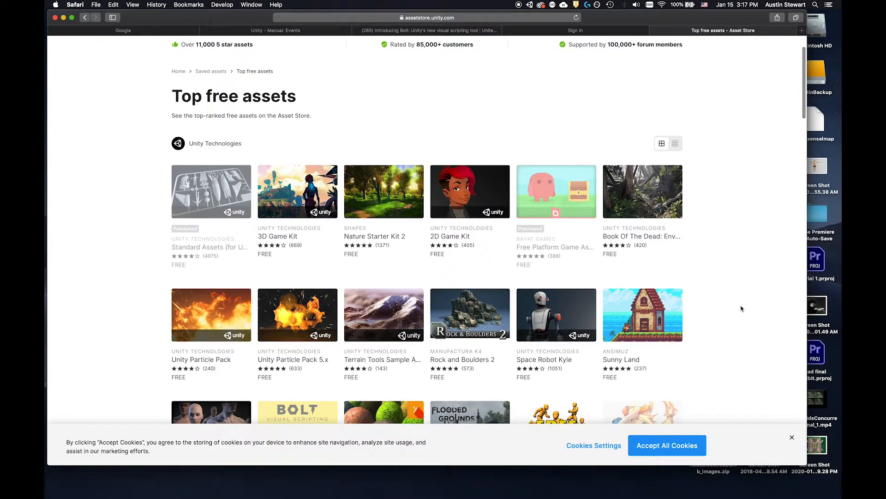
scroll(741, 309, down, 5)
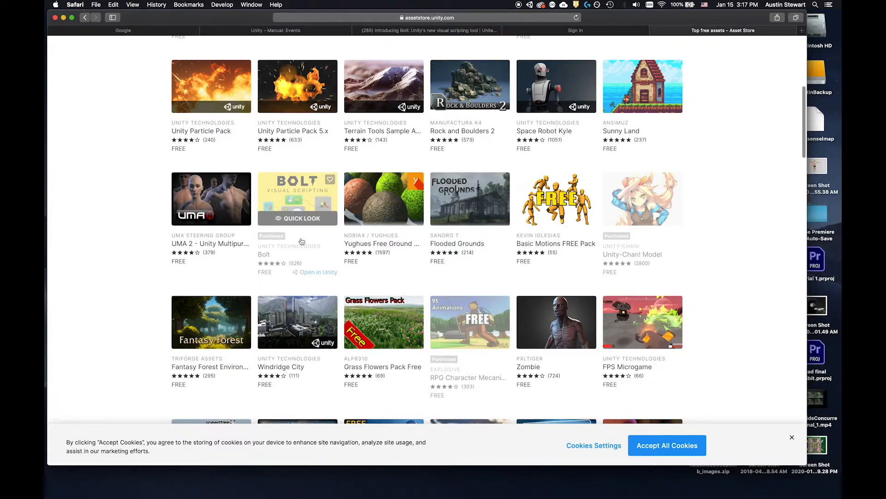
click(285, 190)
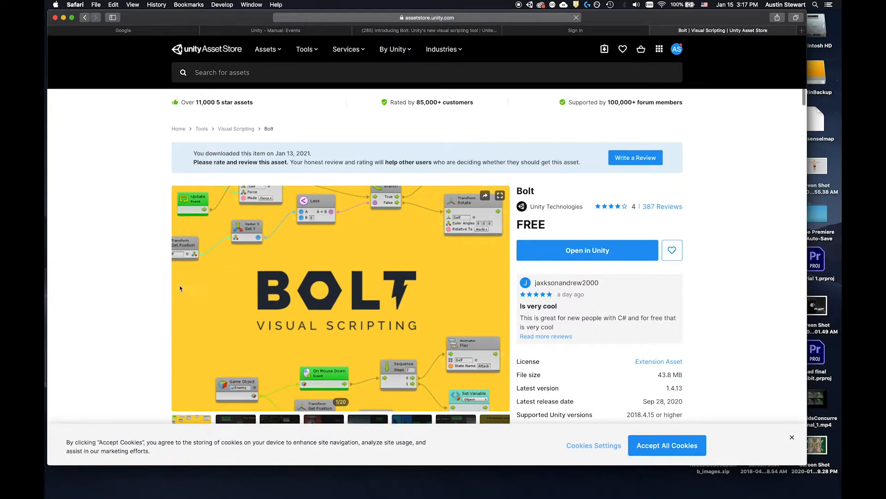
Review the Bolt asset's details and open the asset in Unity from its store page.
scroll(156, 287, down, 5)
scroll(156, 288, up, 2)
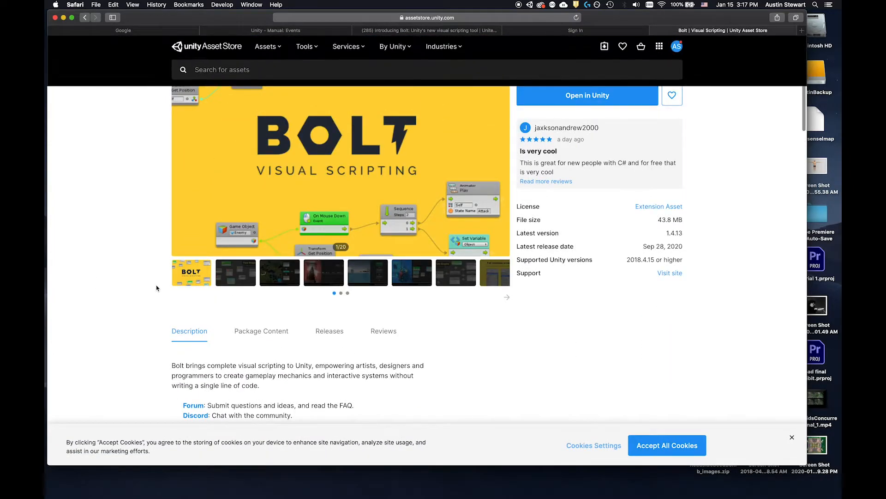
scroll(157, 288, up, 1)
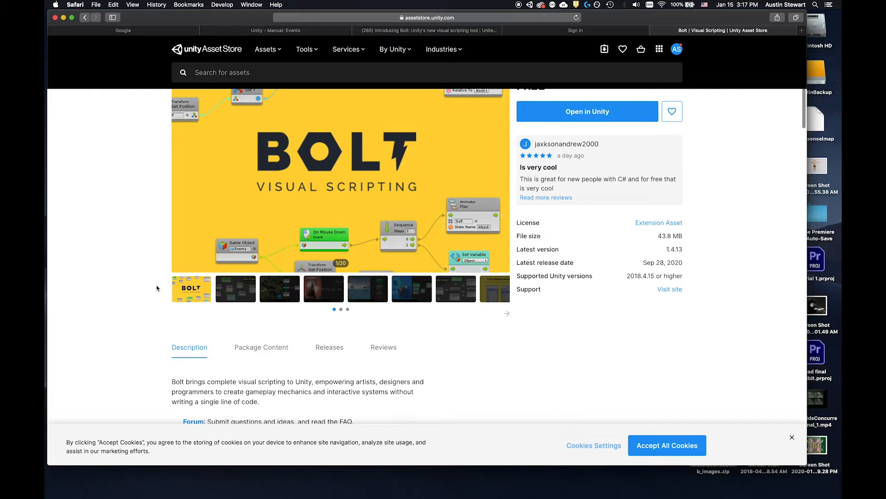
scroll(157, 287, up, 1)
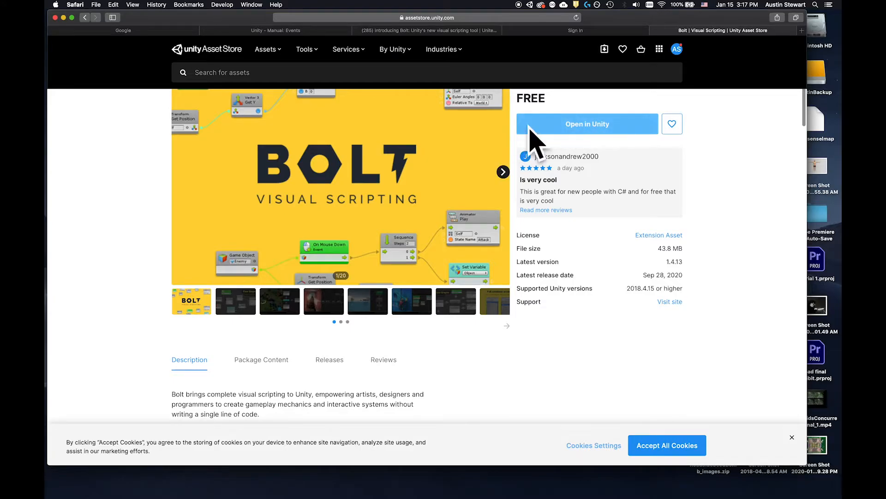
click(594, 126)
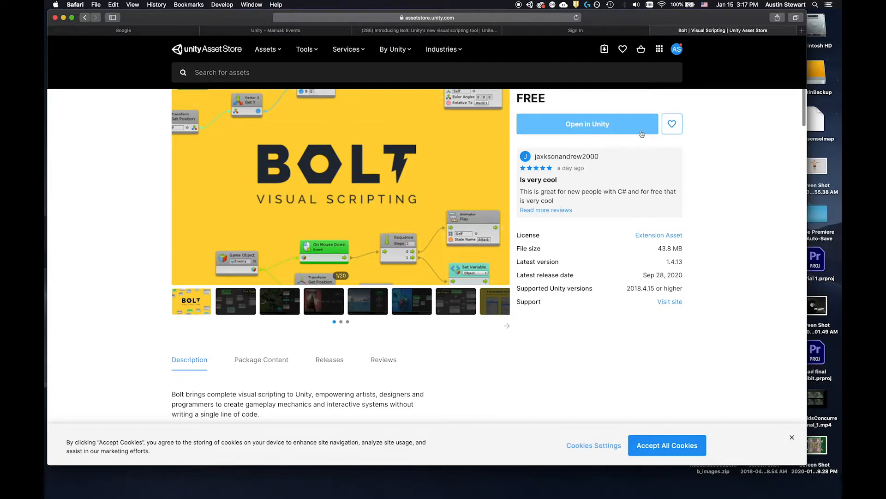
click(569, 124)
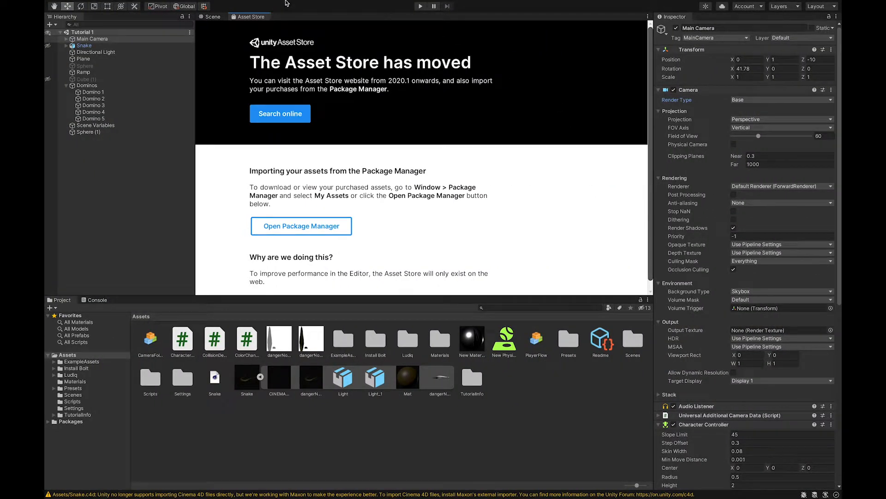
Open the Package Manager and list the packages from the Unity Registry.
click(291, 5)
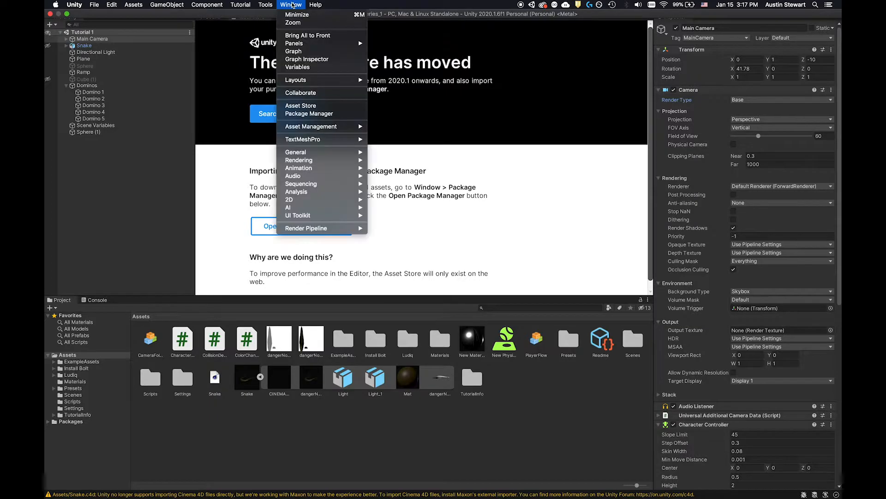
click(304, 114)
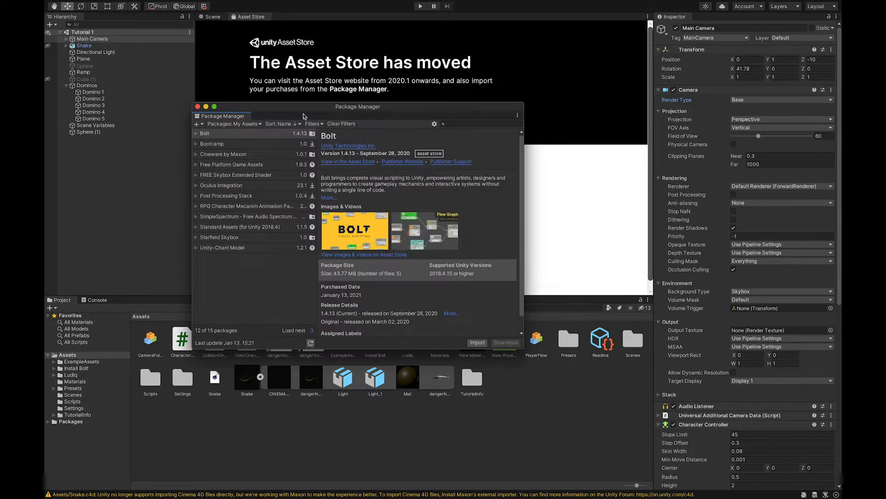
drag(305, 107, 299, 56)
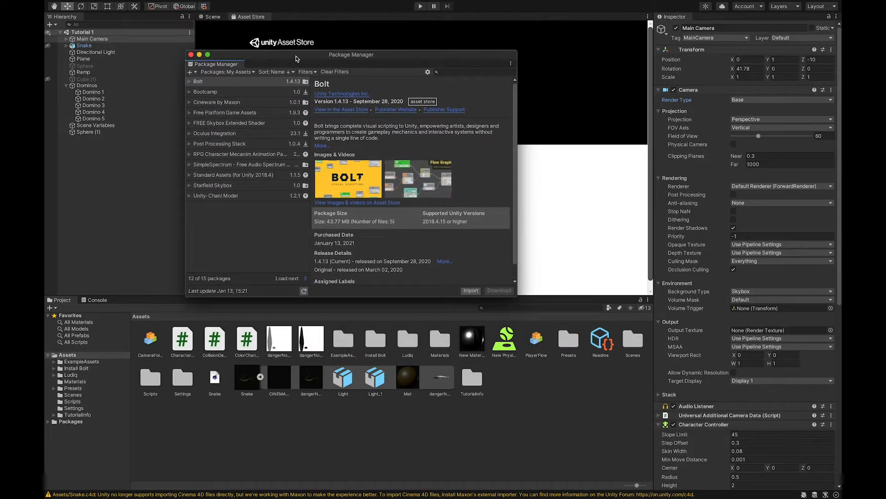
click(243, 72)
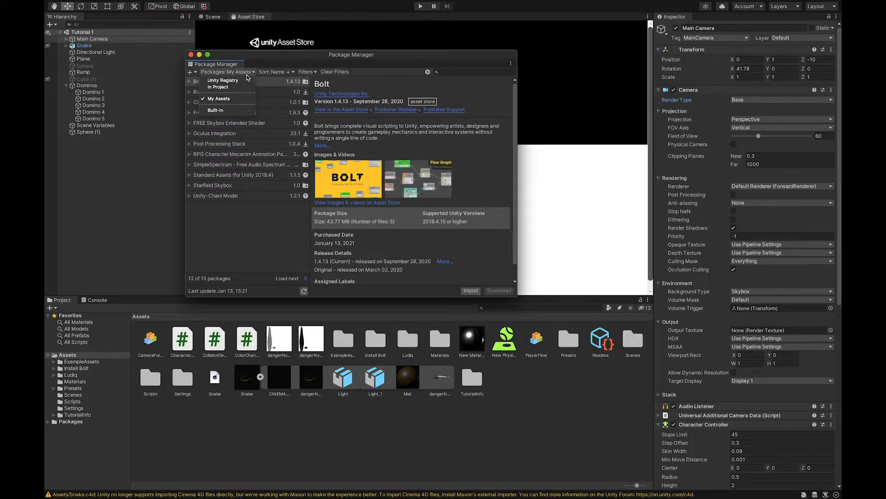
click(245, 80)
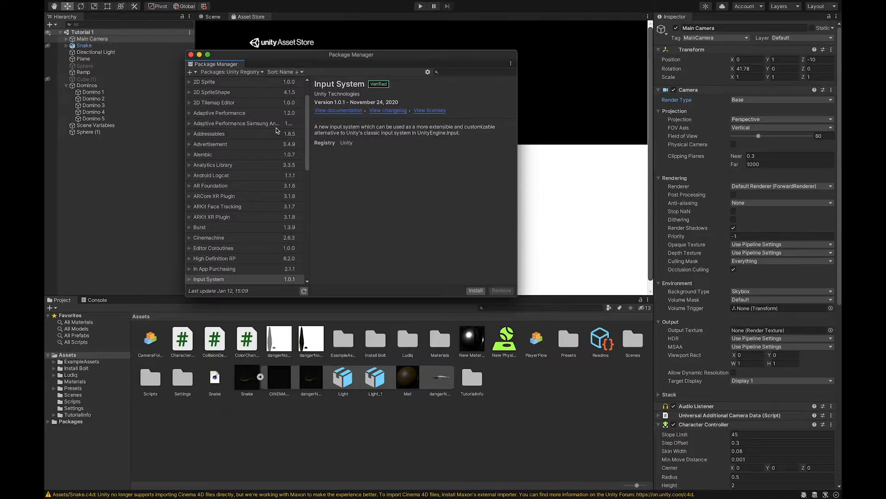
Browse the Unity Registry packages, and switch the package list to My Assets.
drag(315, 58, 330, 42)
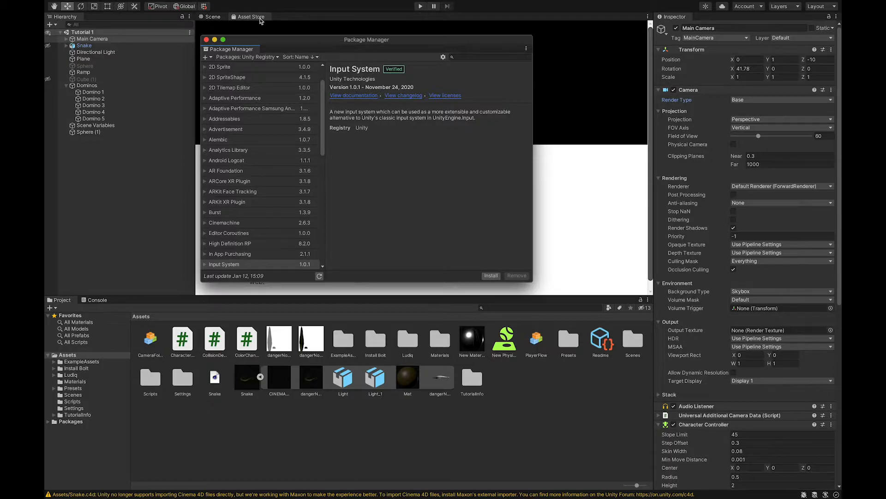
scroll(251, 225, down, 1)
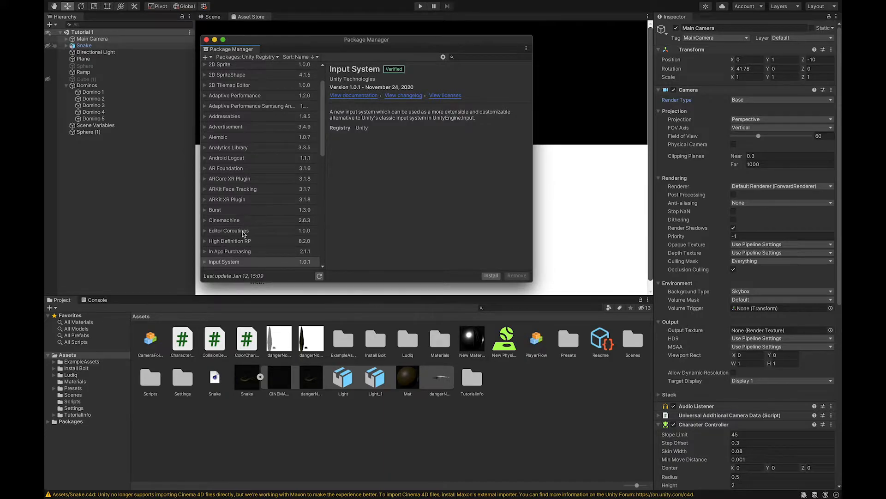
scroll(224, 223, up, 3)
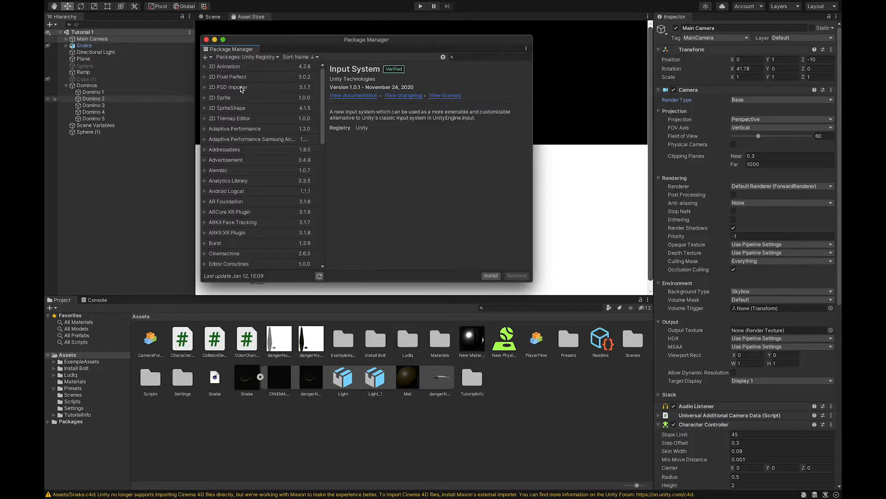
drag(293, 41, 283, 28)
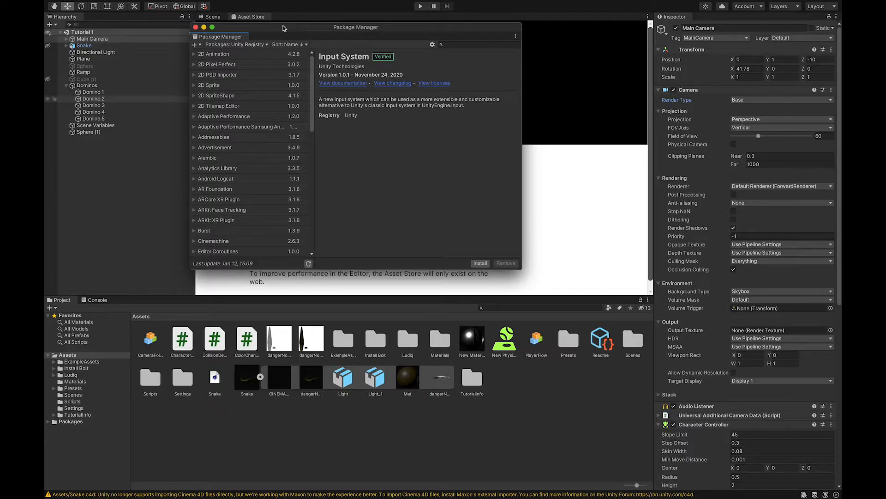
drag(283, 29, 284, 52)
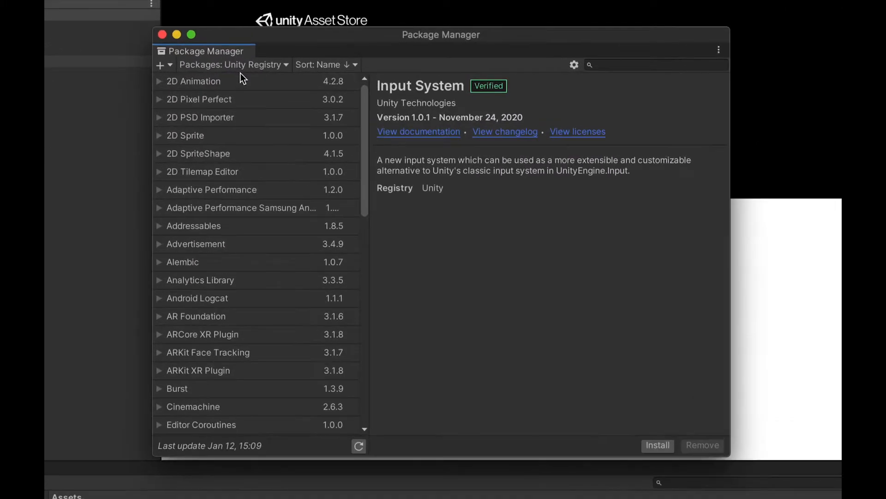
click(281, 64)
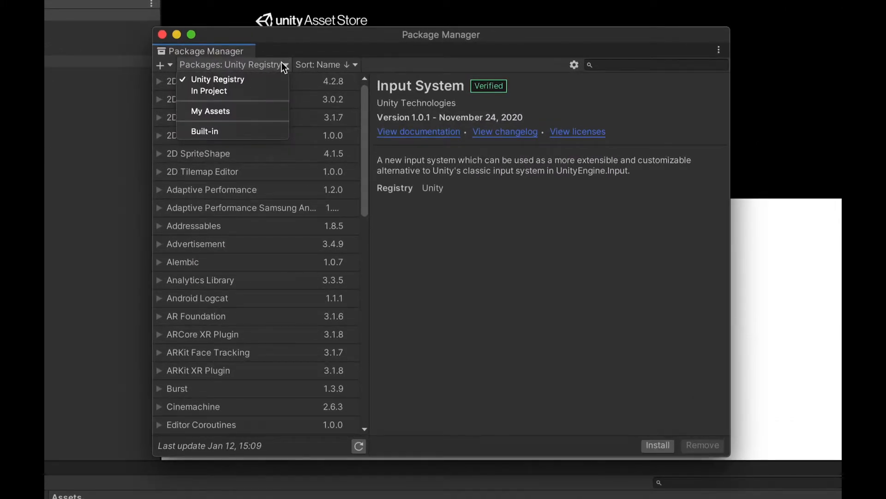
click(239, 112)
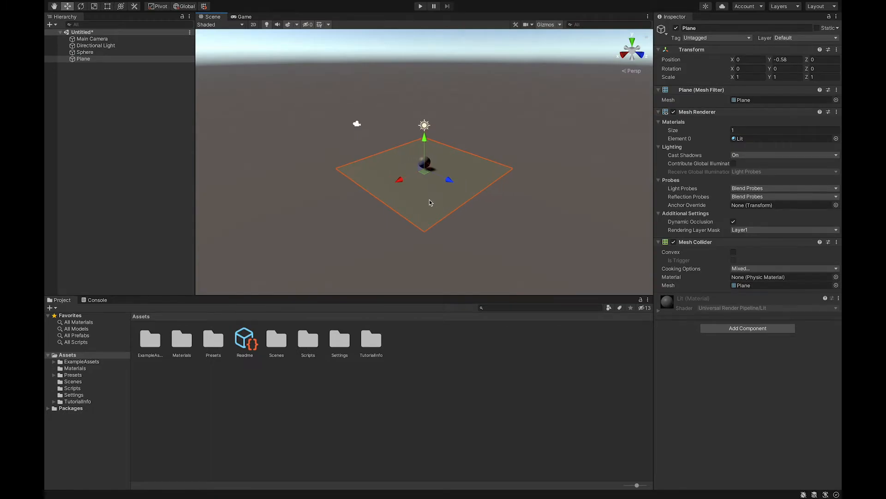
Open the Package Manager in the BoltInstall project.
scroll(429, 202, up, 5)
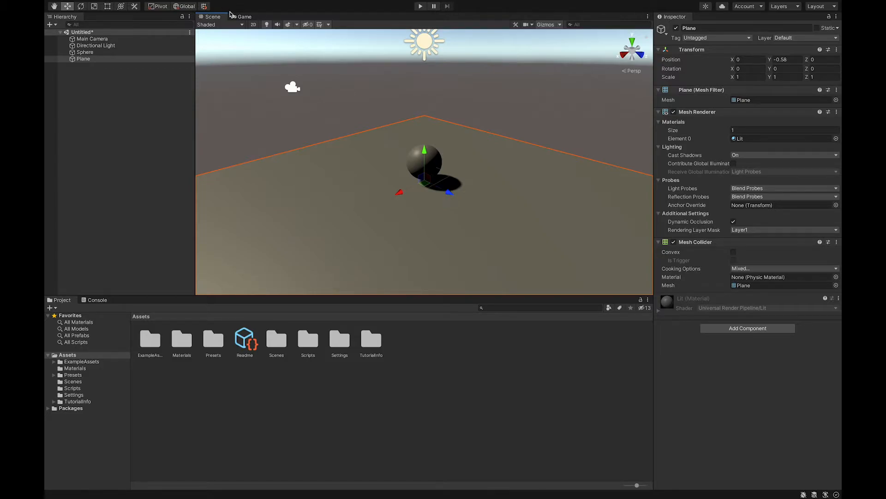
mouse_move(68, 2)
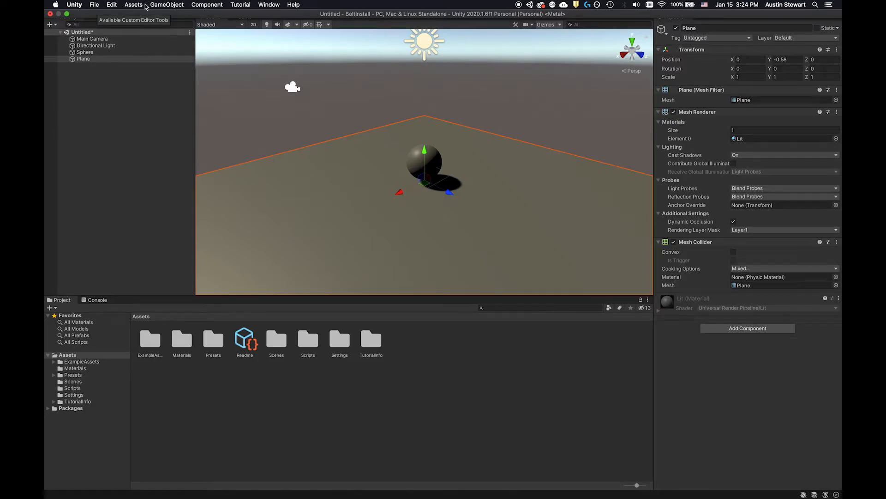
click(267, 4)
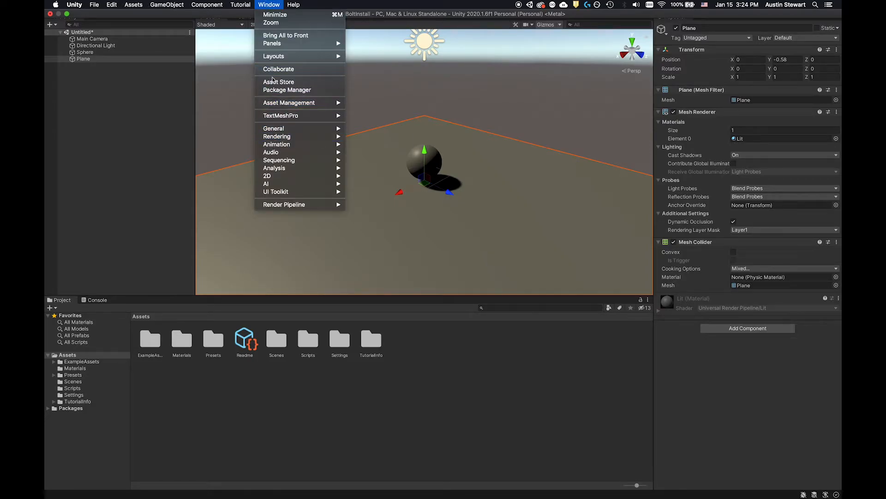
click(272, 91)
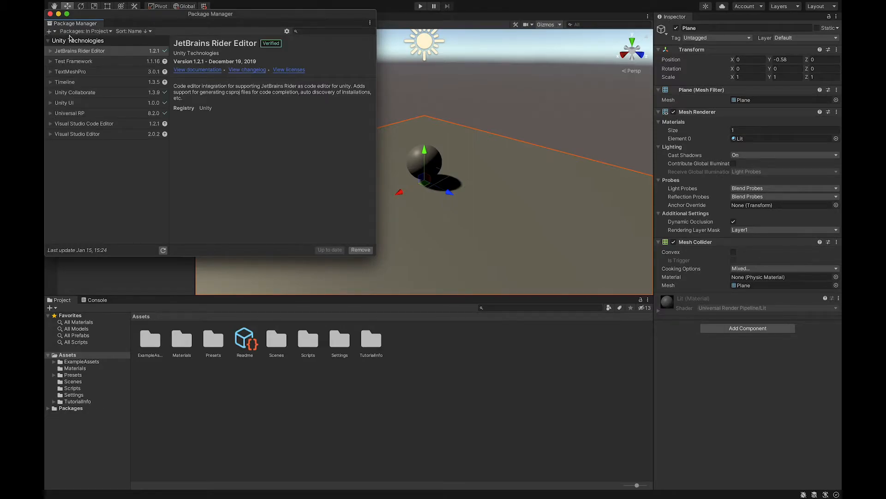
List My Assets in the Package Manager, import all files of the Bolt 1.4.13 asset into the project, and close the Package Manager.
click(89, 31)
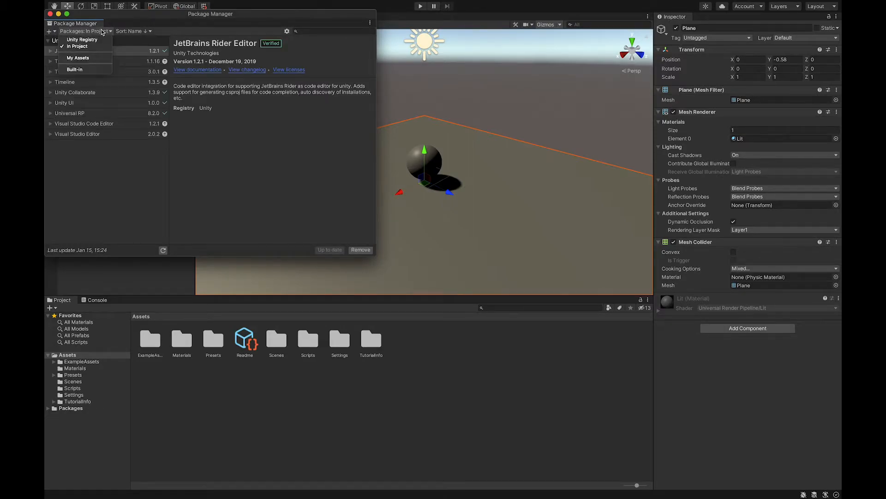
click(90, 59)
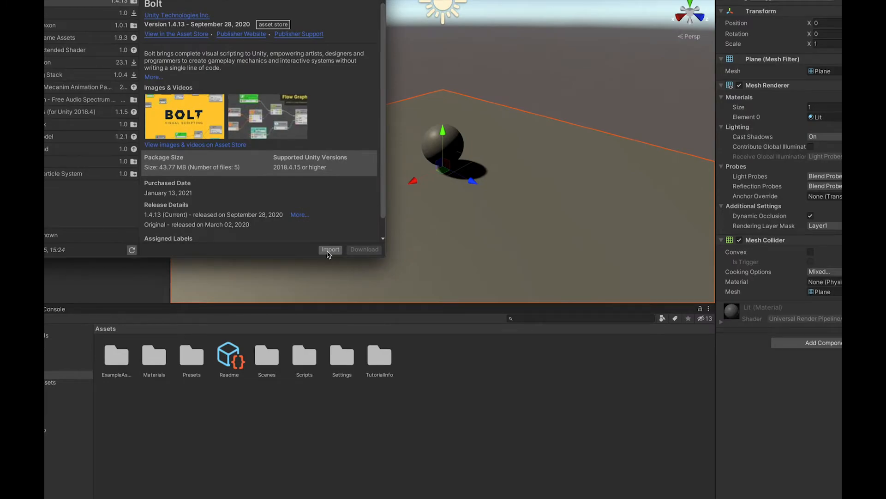
click(329, 250)
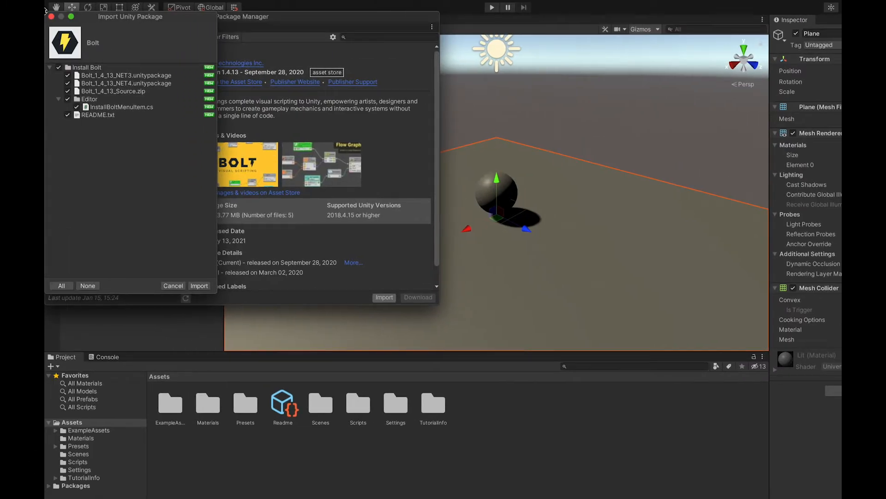
drag(68, 0, 418, 18)
drag(470, 40, 470, 34)
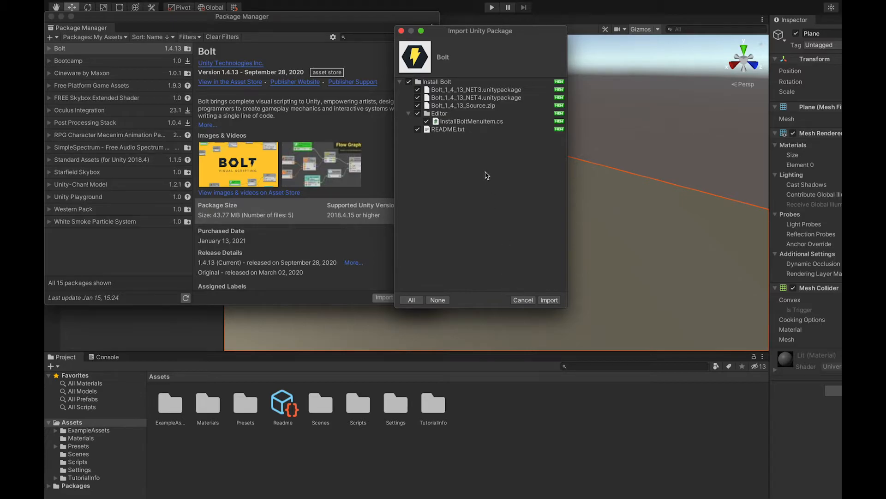
click(549, 300)
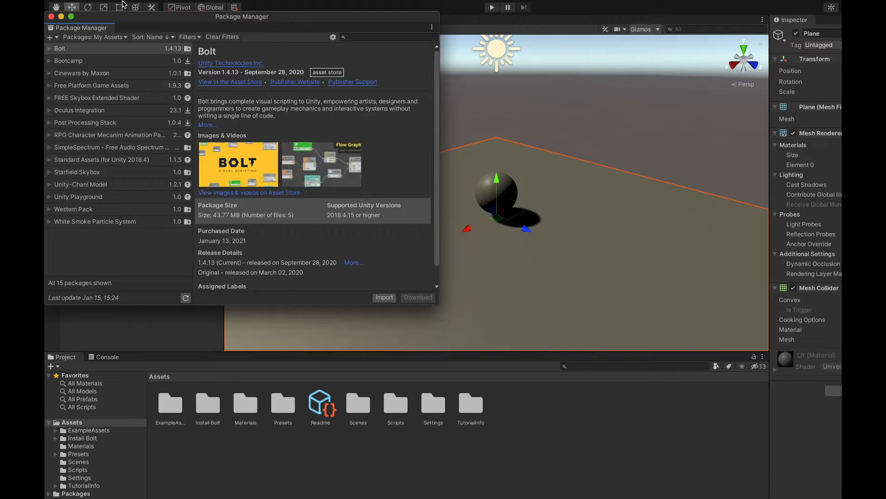
drag(146, 19, 305, 70)
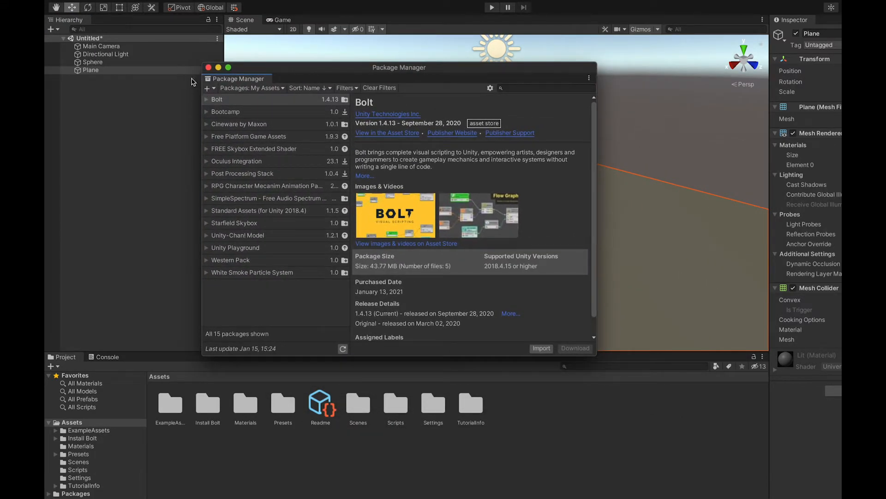
click(208, 68)
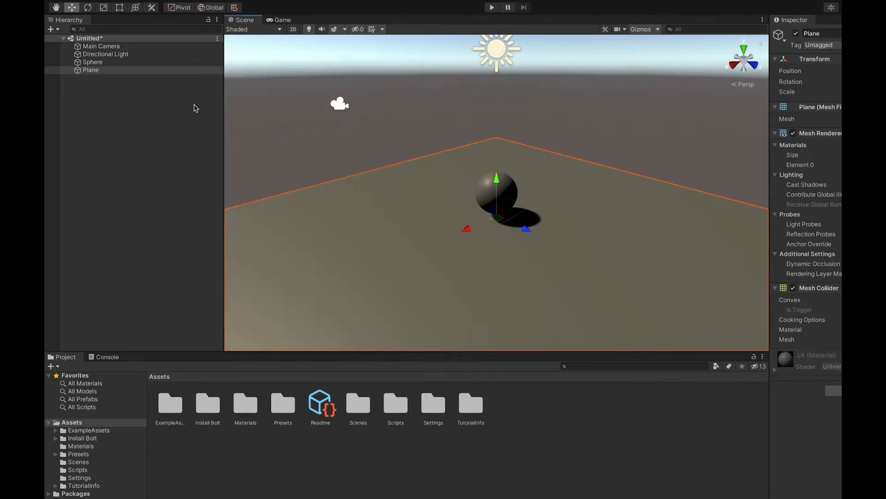
Run Install Bolt and import all contents of the Bolt_1_4_13_NET4 package.
mouse_move(218, 2)
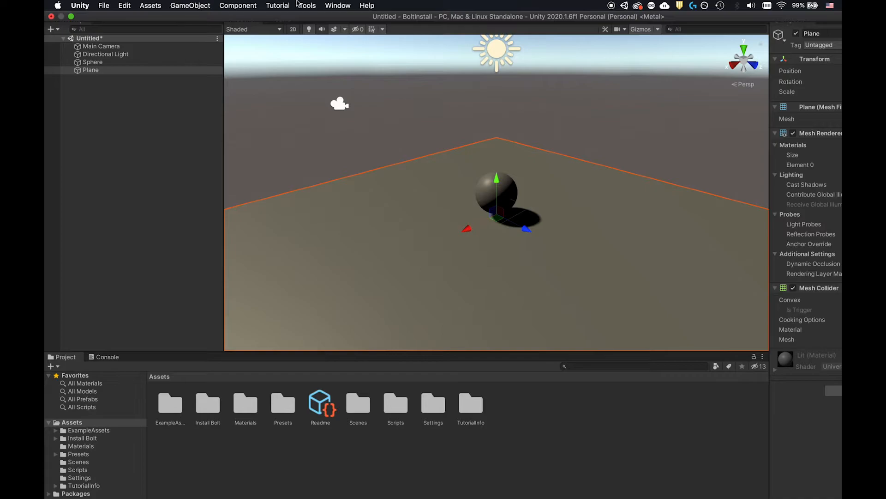
click(337, 5)
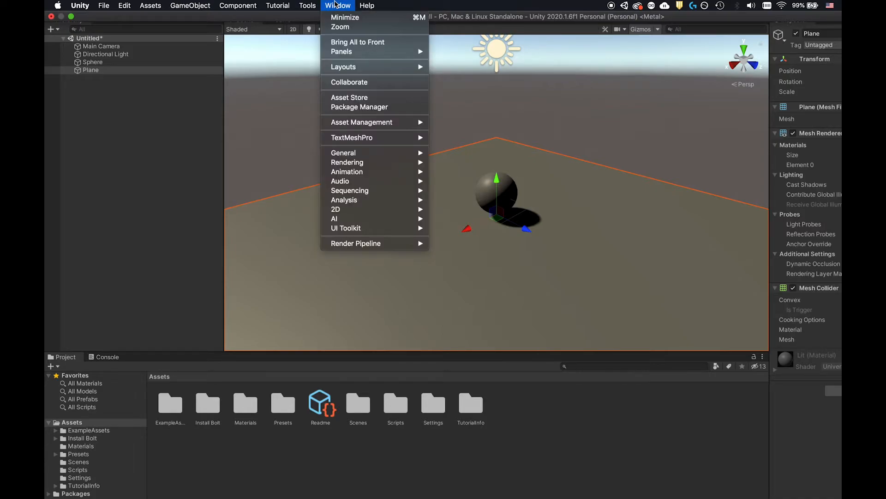
mouse_move(302, 5)
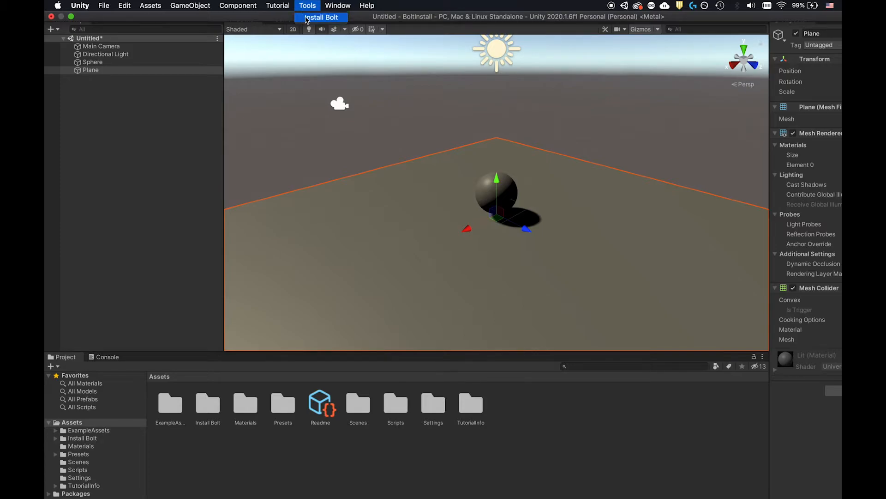
click(306, 19)
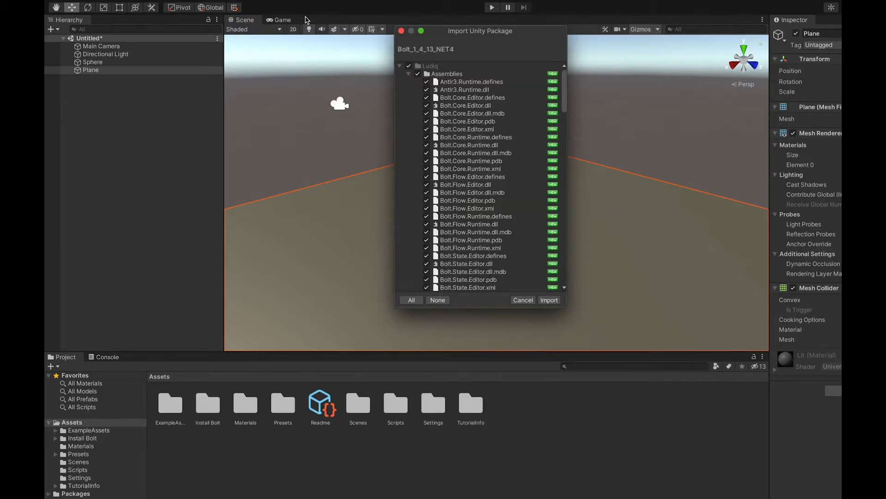
drag(465, 31, 444, 31)
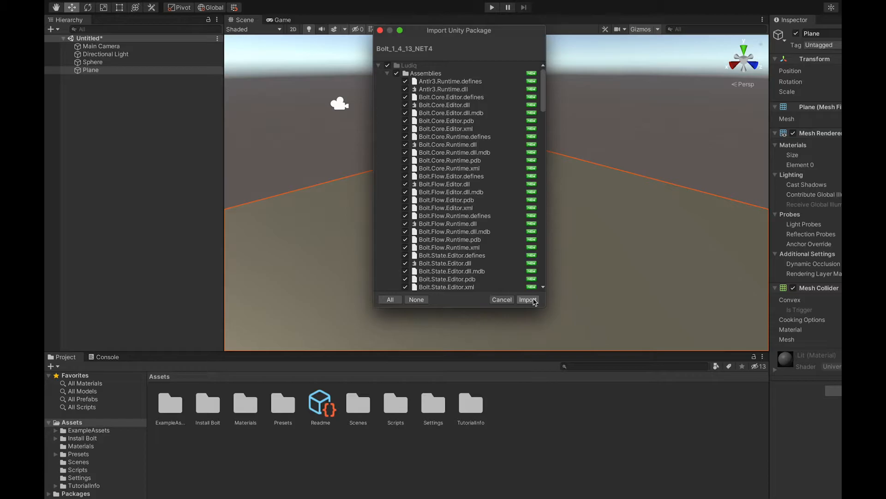
click(528, 299)
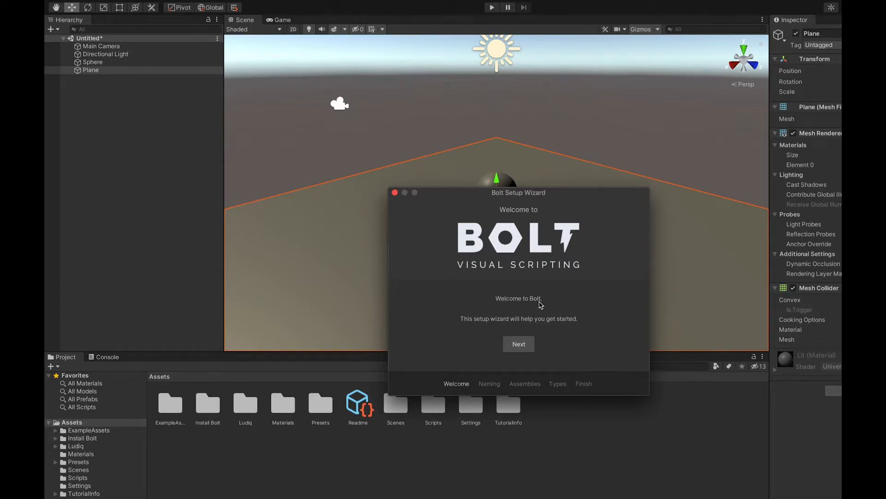
Start the Bolt Setup Wizard and choose Programmer Naming as the naming scheme.
drag(540, 194, 362, 63)
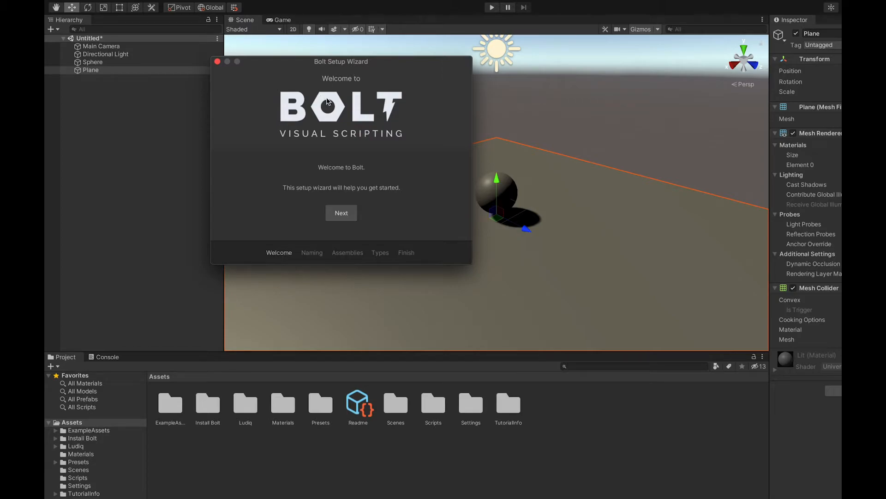
drag(350, 62, 388, 48)
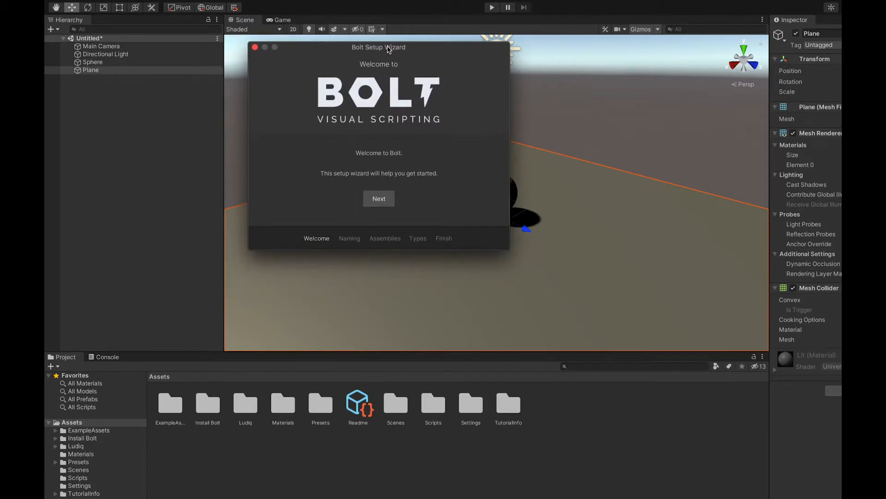
click(377, 199)
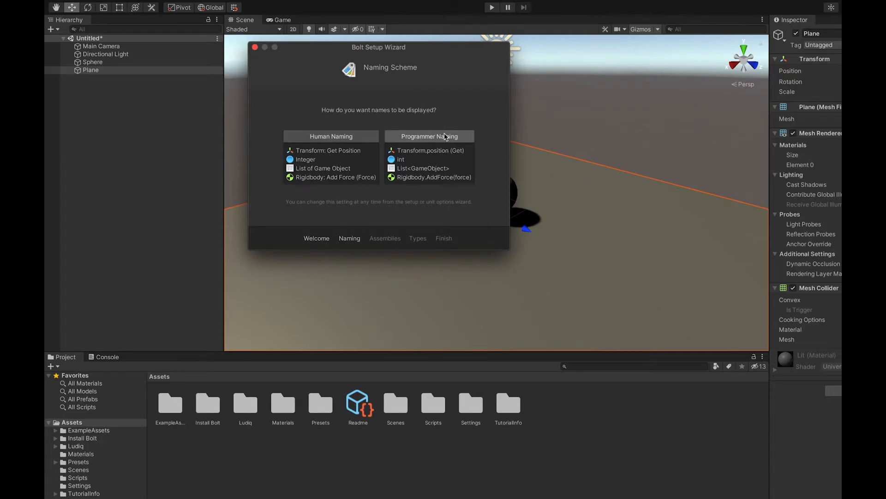
mouse_move(431, 49)
mouse_down()
mouse_move(444, 66)
mouse_move(439, 58)
mouse_up()
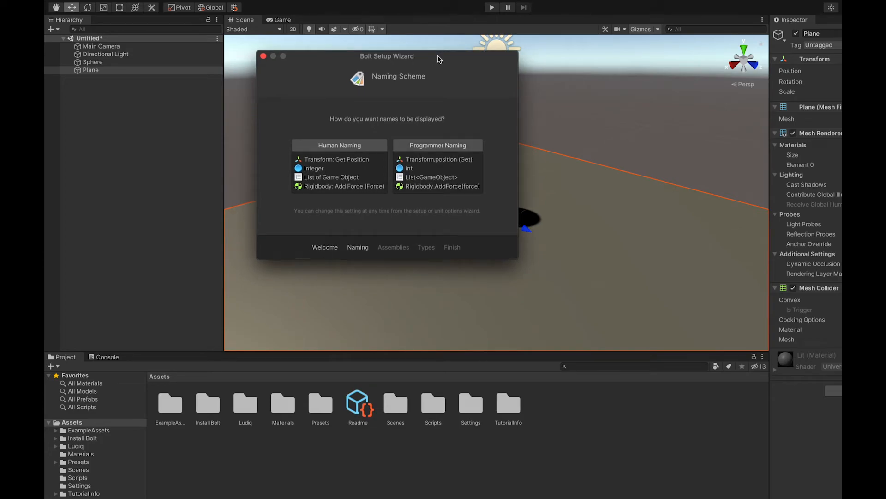
click(439, 147)
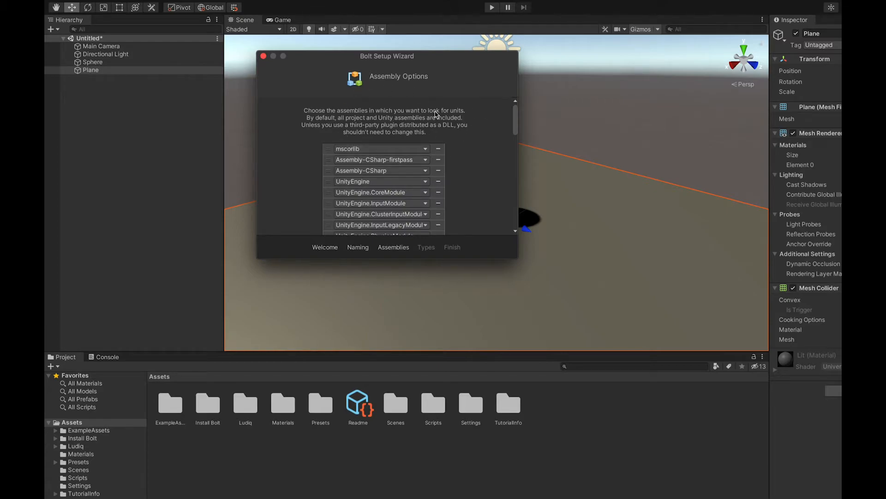
Accept the default assembly and type options in the setup wizard and generate the Bolt units.
drag(515, 123, 516, 247)
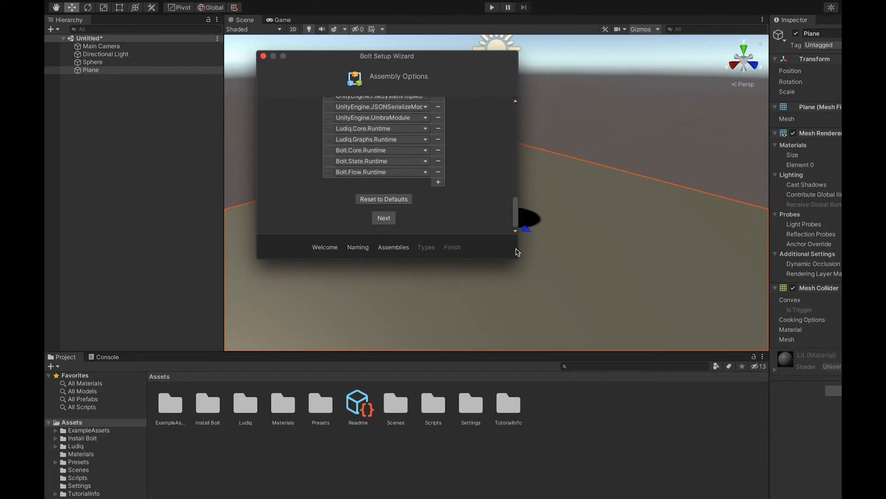
click(386, 218)
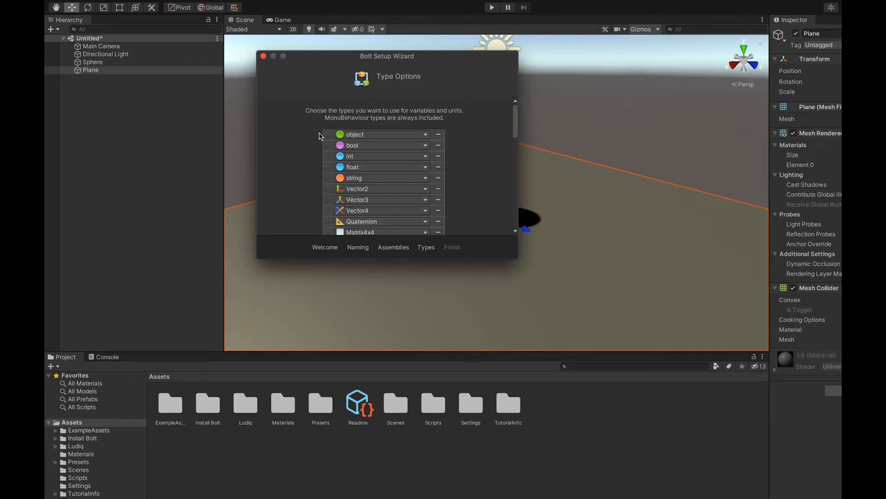
drag(515, 123, 516, 217)
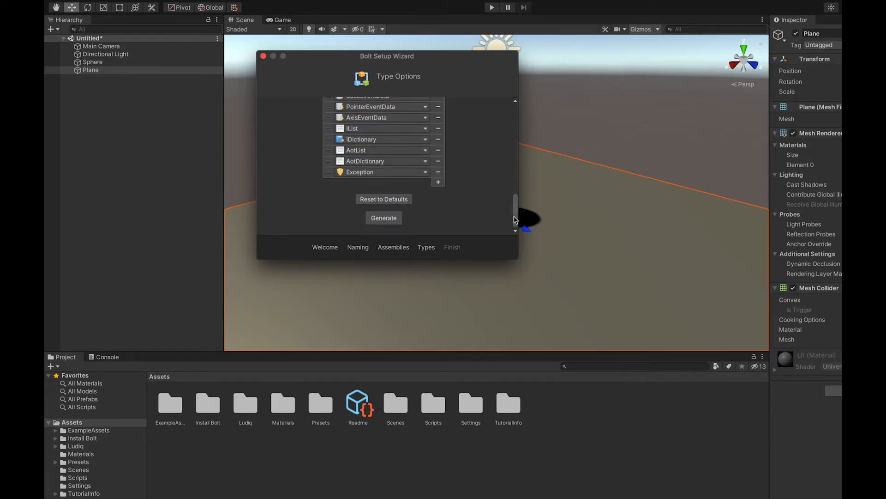
click(375, 222)
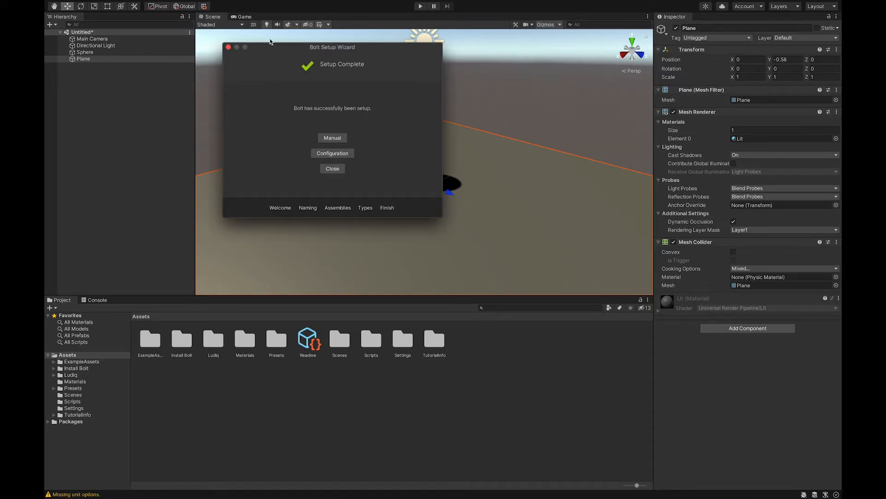
Review the Bolt tool commands, including the internal ones, and close the completed setup wizard.
drag(273, 52, 353, 72)
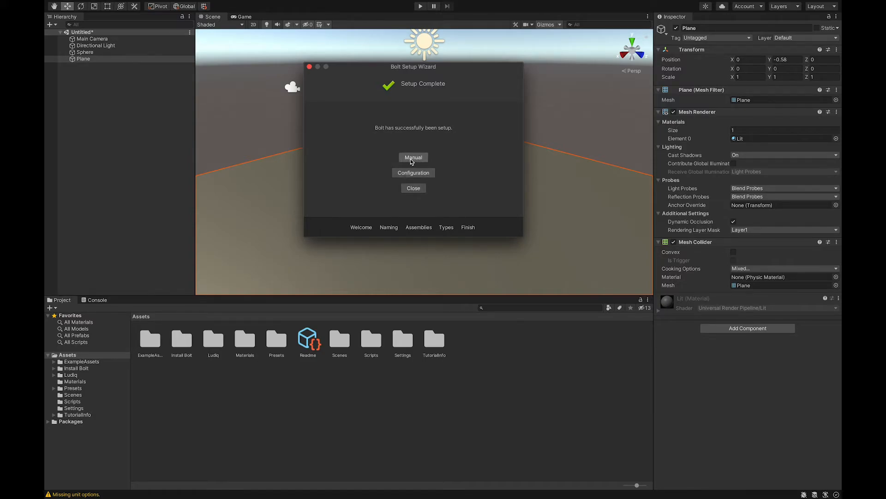
click(267, 5)
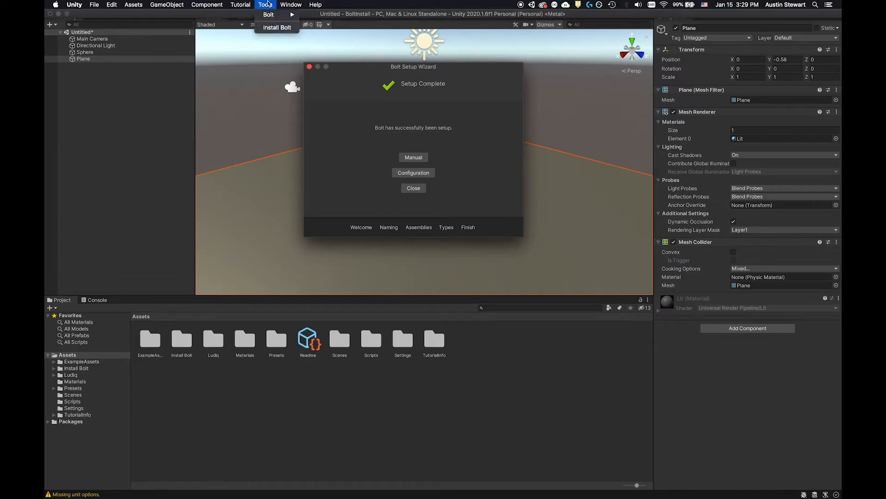
mouse_move(268, 14)
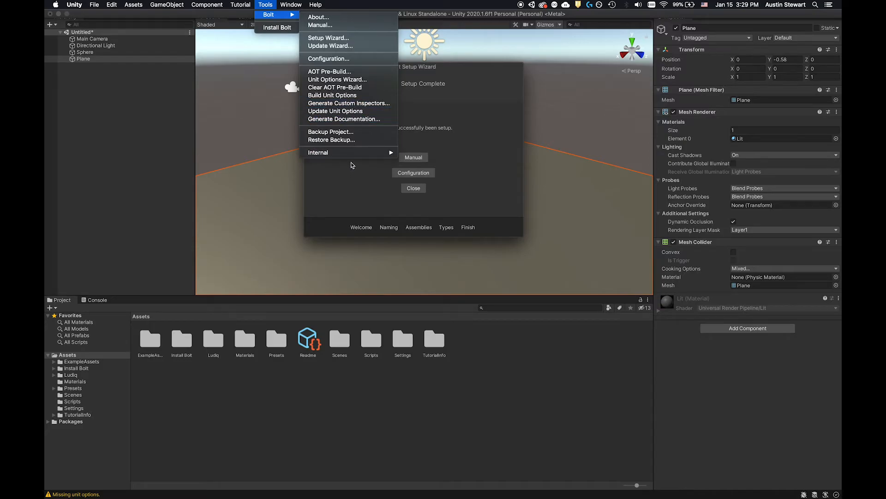
mouse_move(351, 156)
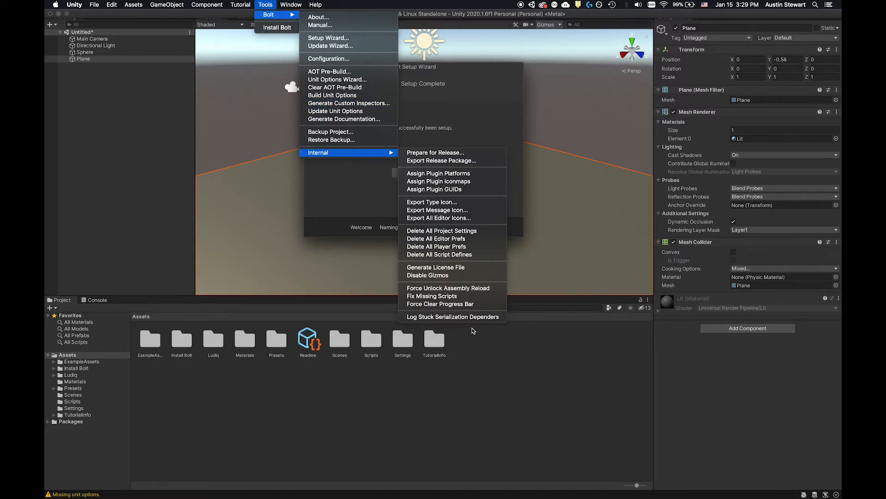
click(274, 4)
click(415, 189)
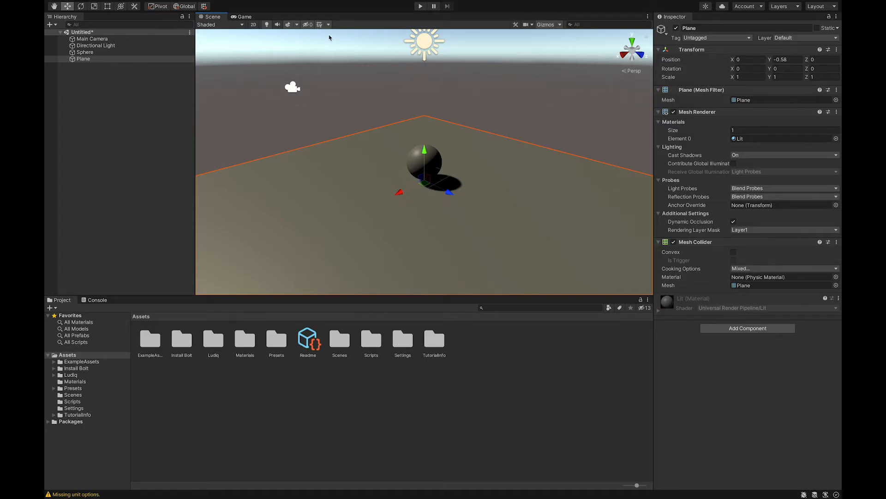
Open Bolt's Graph window and enlarge it over the Scene view.
mouse_move(243, 1)
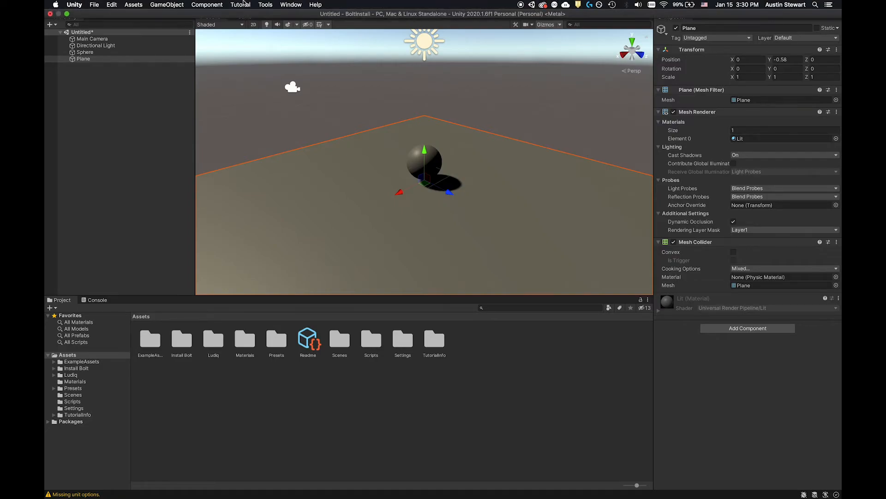
click(290, 4)
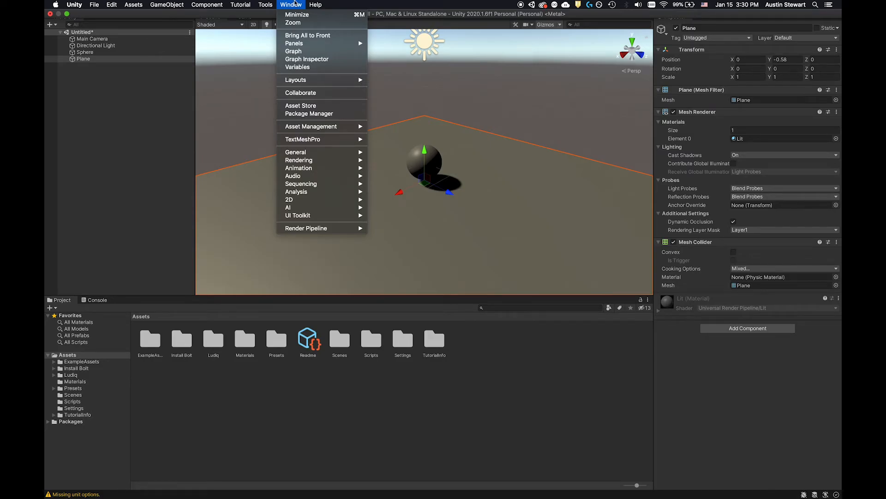
click(295, 54)
drag(113, 14, 501, 45)
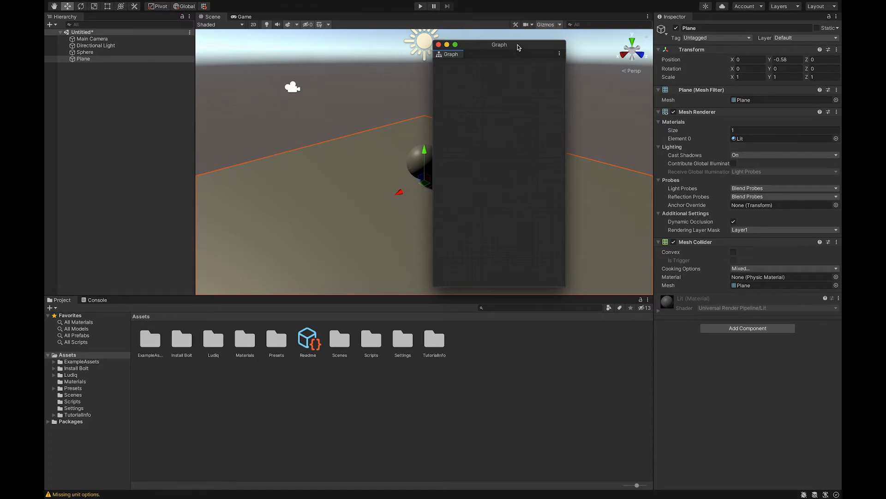
drag(518, 47, 468, 42)
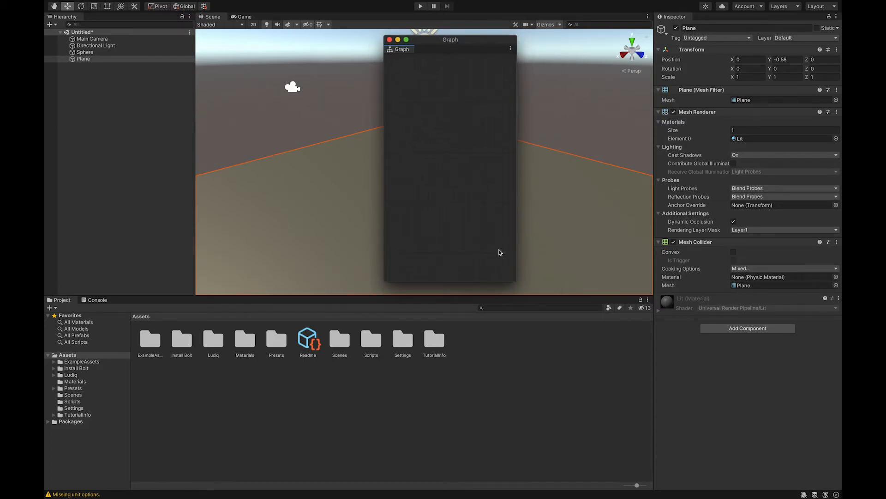
drag(516, 278, 630, 294)
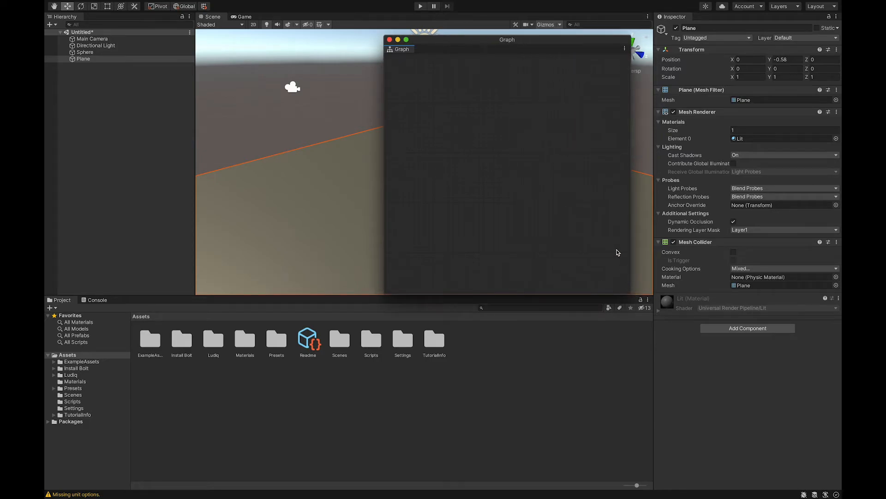
Dock the floating Graph window as a tab beside Project and Console below the Scene view.
drag(451, 39, 590, 66)
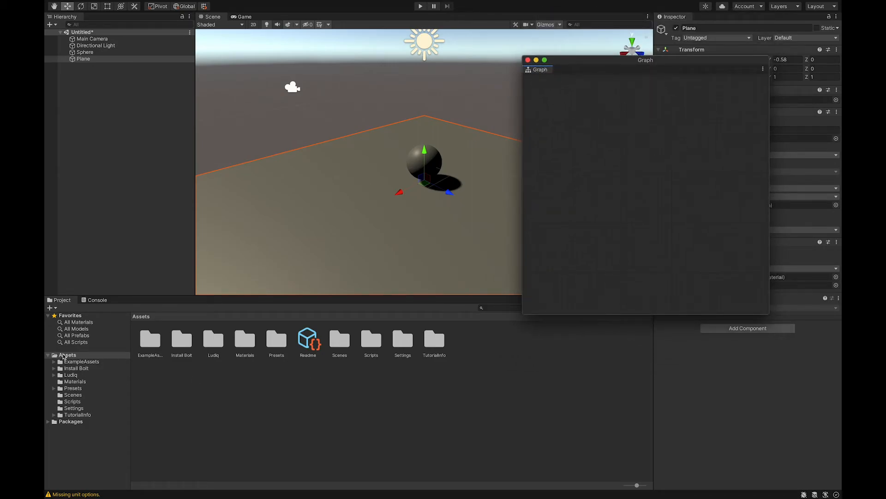
mouse_move(618, 64)
mouse_down()
mouse_move(558, 73)
mouse_move(602, 101)
mouse_move(577, 44)
mouse_move(635, 60)
mouse_up()
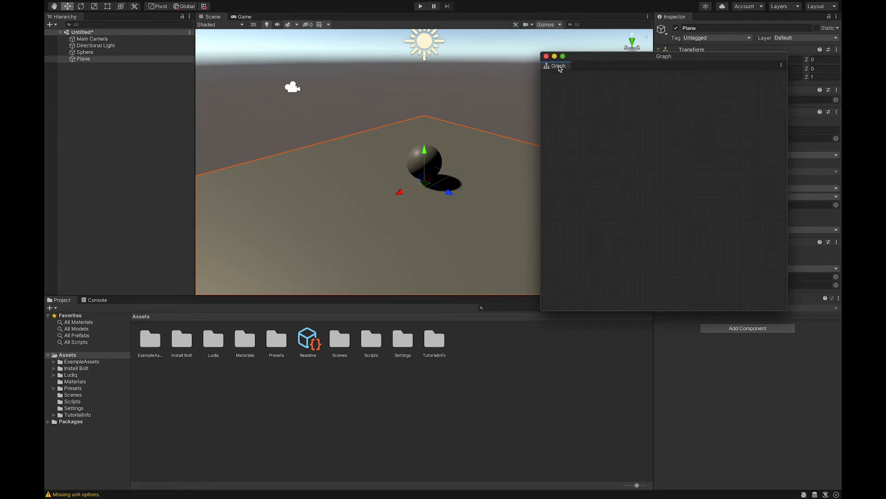
drag(559, 68, 148, 302)
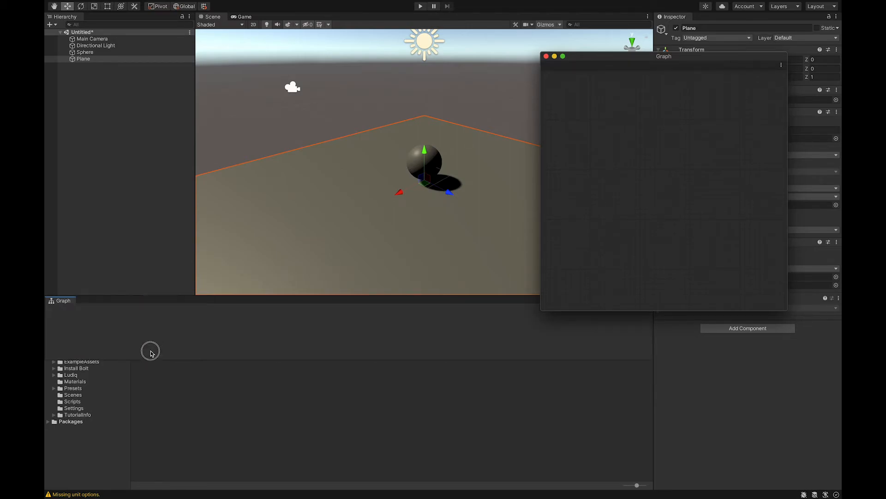
drag(138, 344, 140, 303)
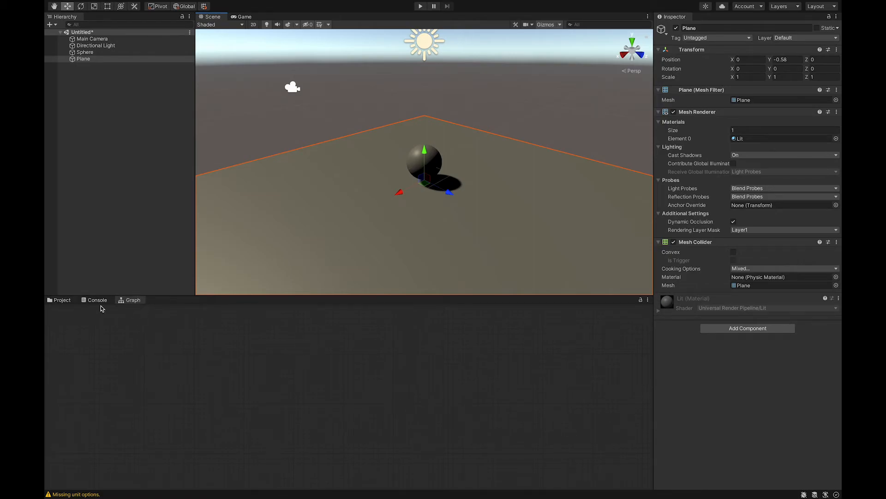
Open Bolt's Graph Inspector and Variables windows and place them side by side over the Scene view.
mouse_move(203, 3)
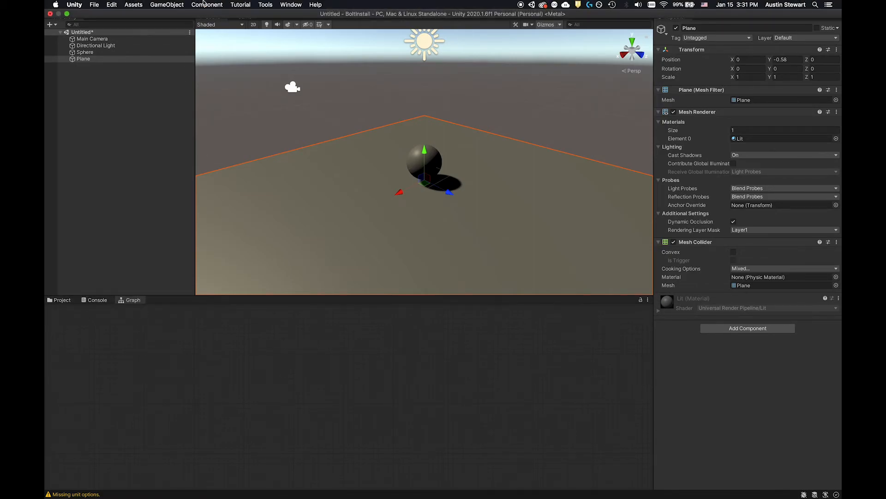
click(292, 5)
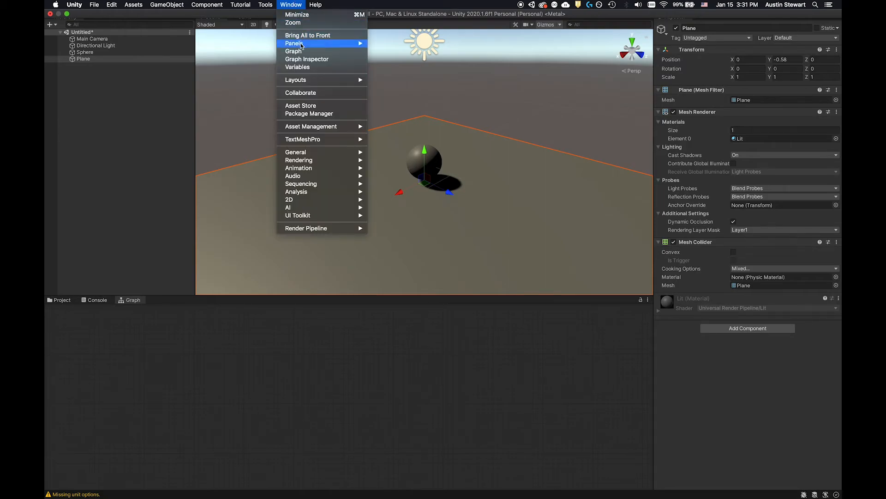
click(301, 59)
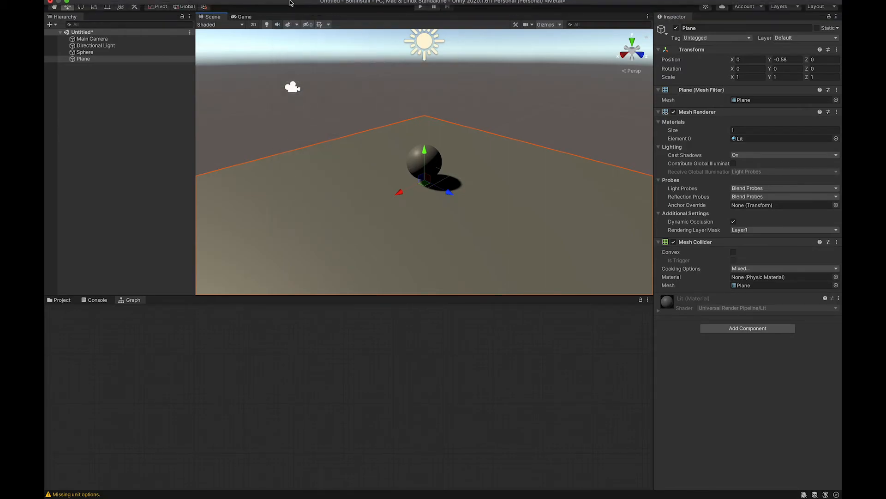
click(293, 6)
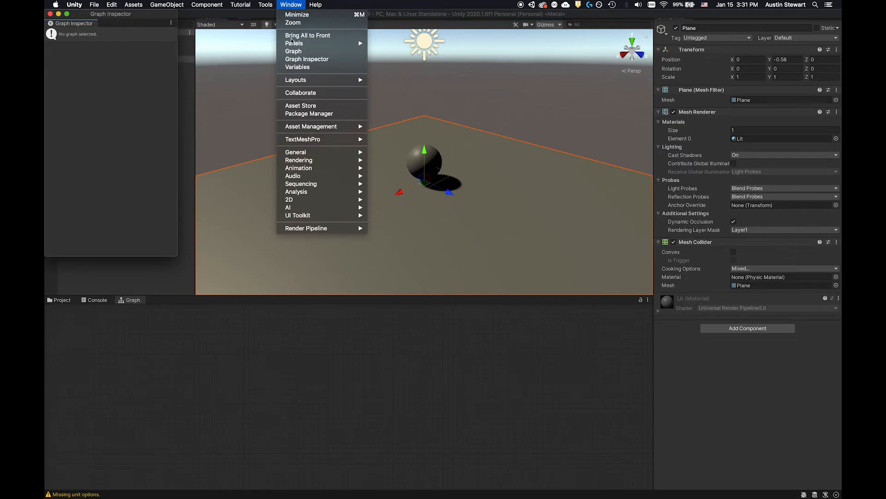
click(293, 68)
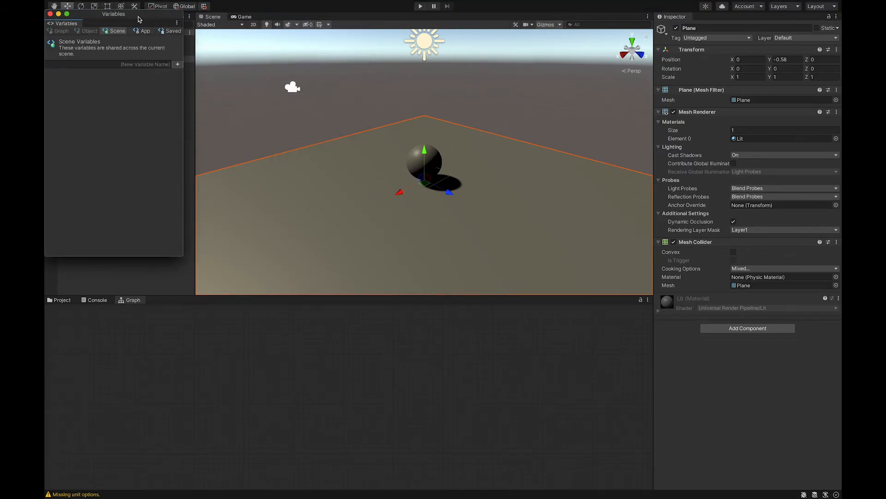
drag(354, 69, 326, 34)
drag(129, 14, 526, 44)
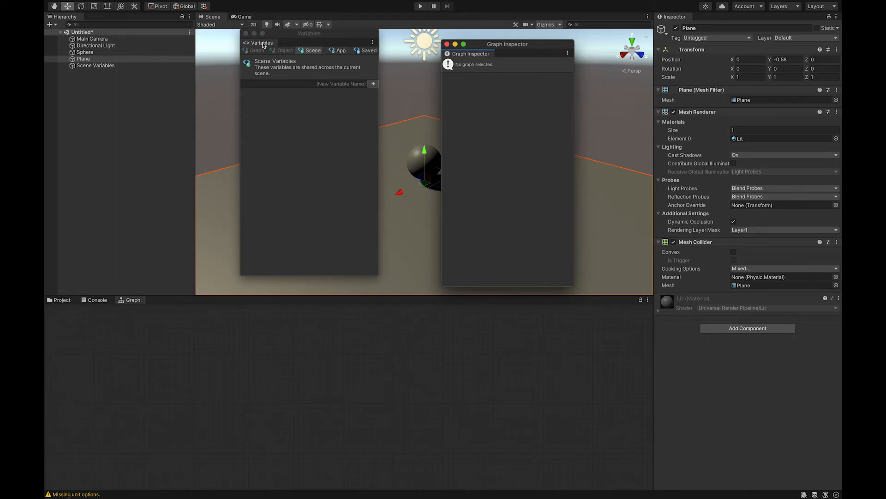
Dock Variables beneath the Hierarchy and Graph Inspector as a narrow panel beside the Graph window.
drag(263, 45, 139, 227)
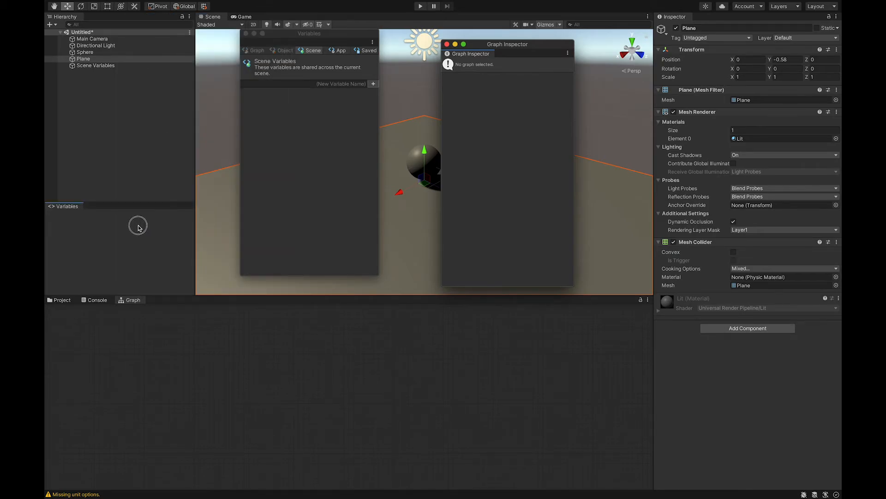
mouse_move(98, 217)
mouse_down()
mouse_move(100, 171)
mouse_move(94, 239)
mouse_move(86, 142)
mouse_move(80, 240)
mouse_move(99, 228)
mouse_move(96, 144)
mouse_move(97, 247)
mouse_move(99, 169)
mouse_move(95, 223)
mouse_up()
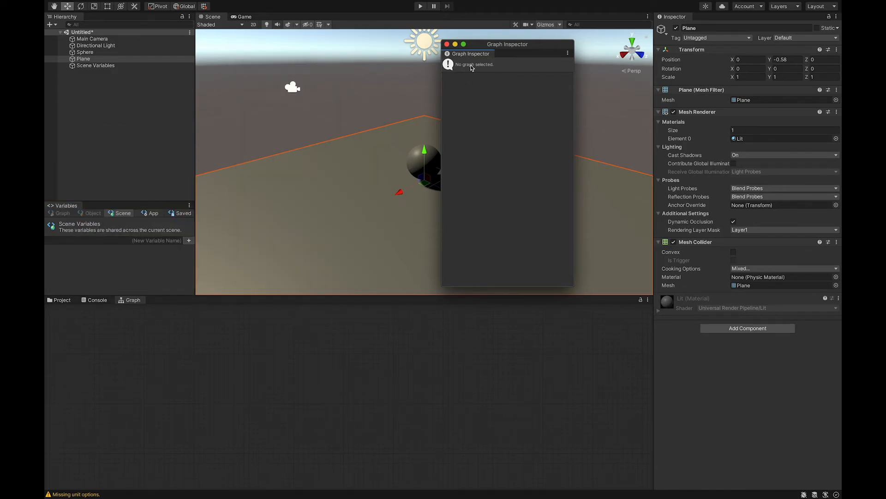
drag(471, 57, 85, 378)
drag(246, 315, 129, 312)
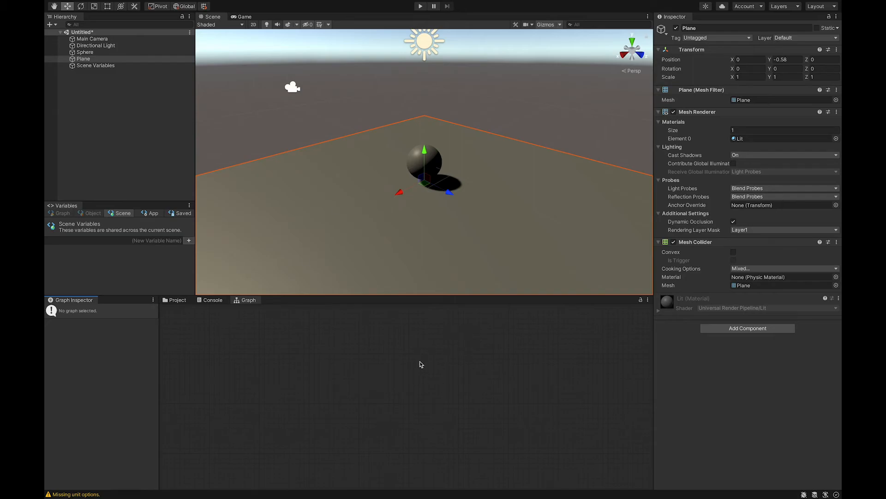
Add a Bolt Flow Machine component to the Sphere and keep its source as Macro.
click(86, 53)
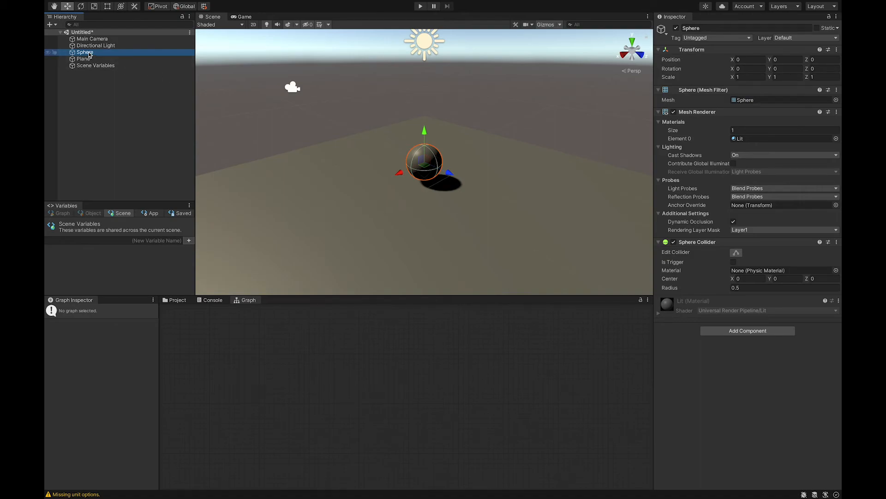
click(743, 331)
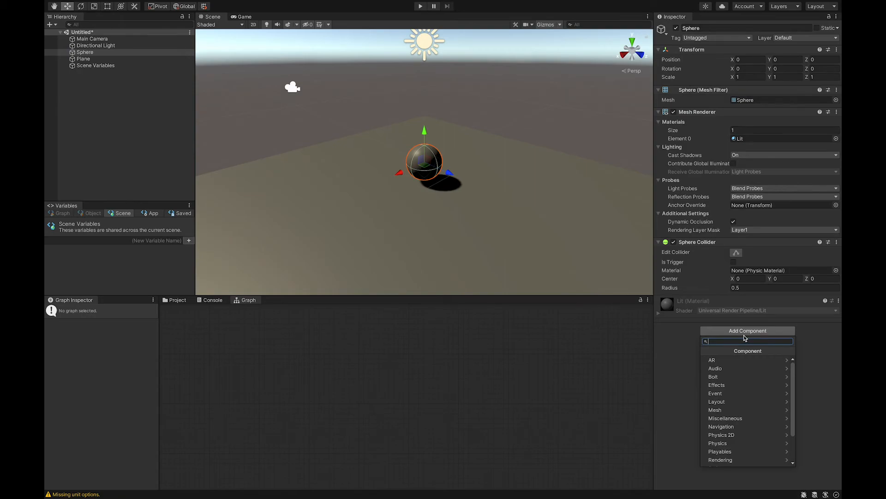
click(729, 380)
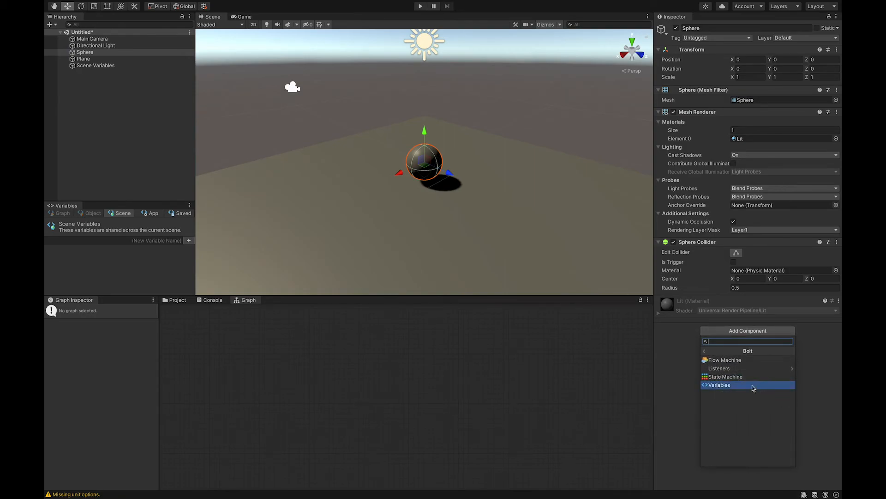
click(723, 360)
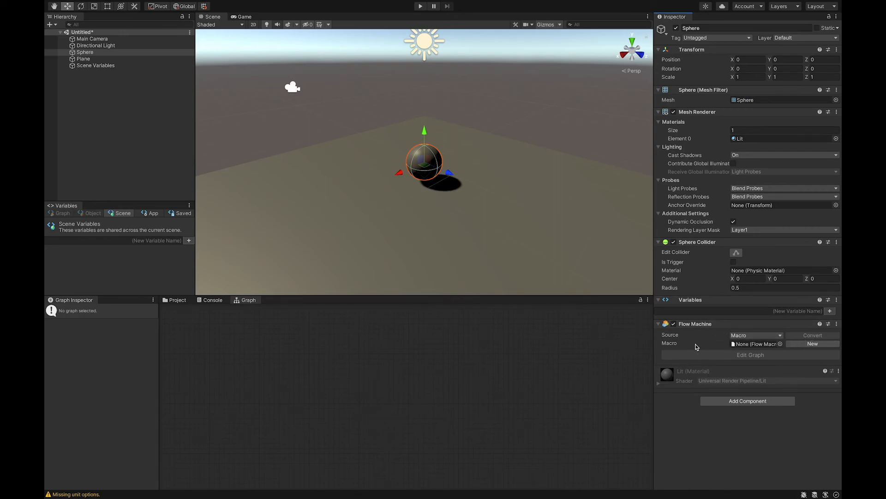
click(777, 335)
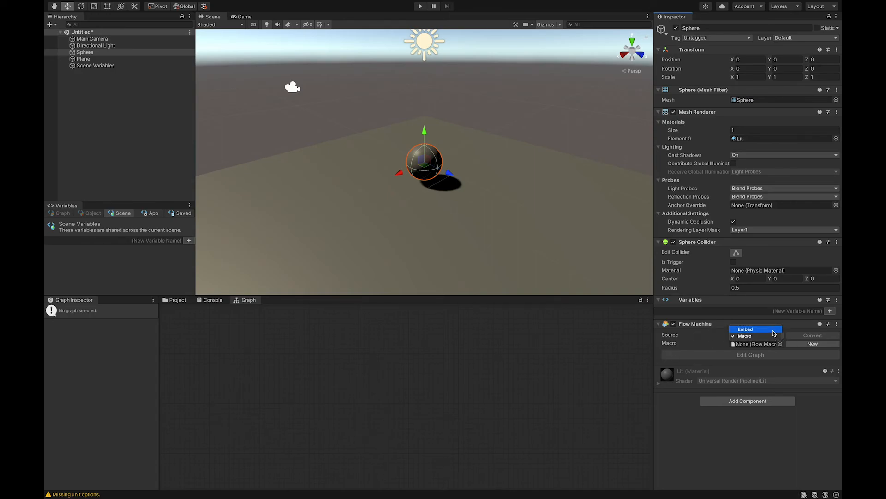
click(773, 336)
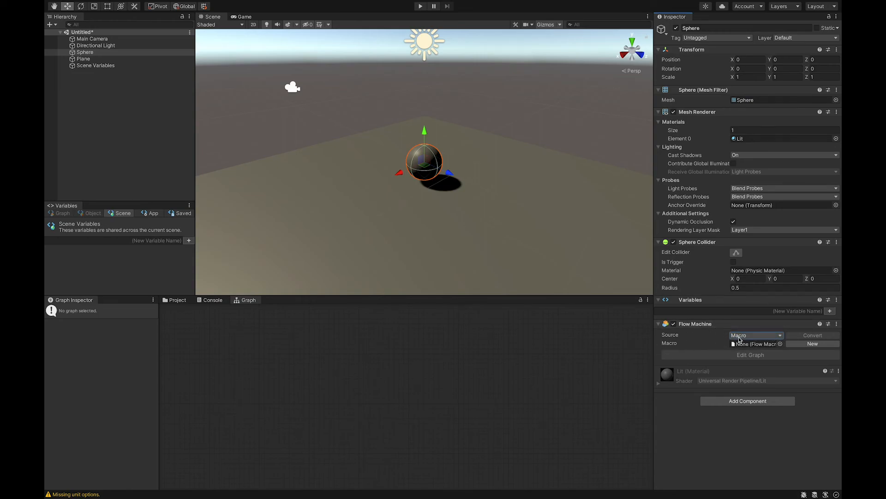
Start a new macro for the Flow Machine and create a folder named Bolt inside BoltInstall for it.
click(826, 346)
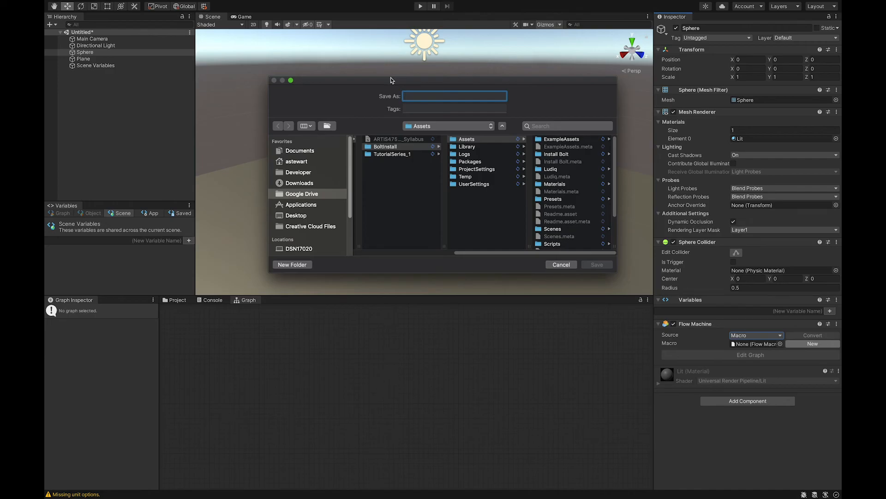
drag(391, 80, 362, 84)
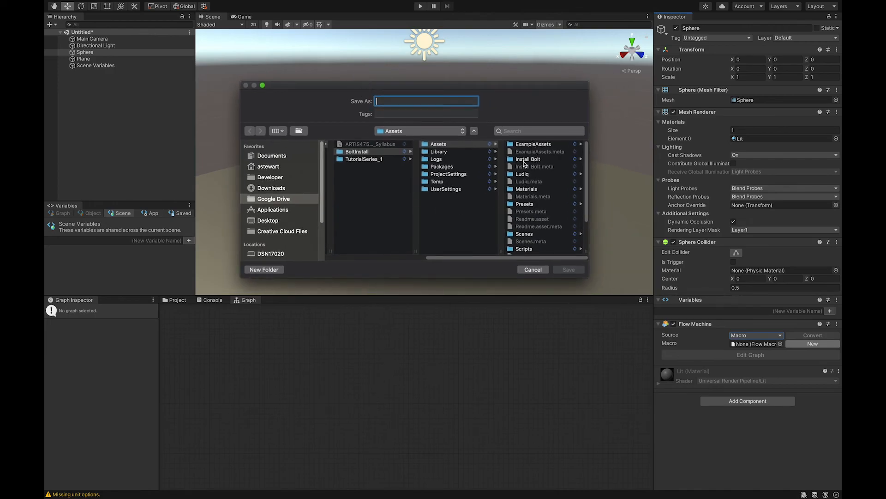
click(445, 205)
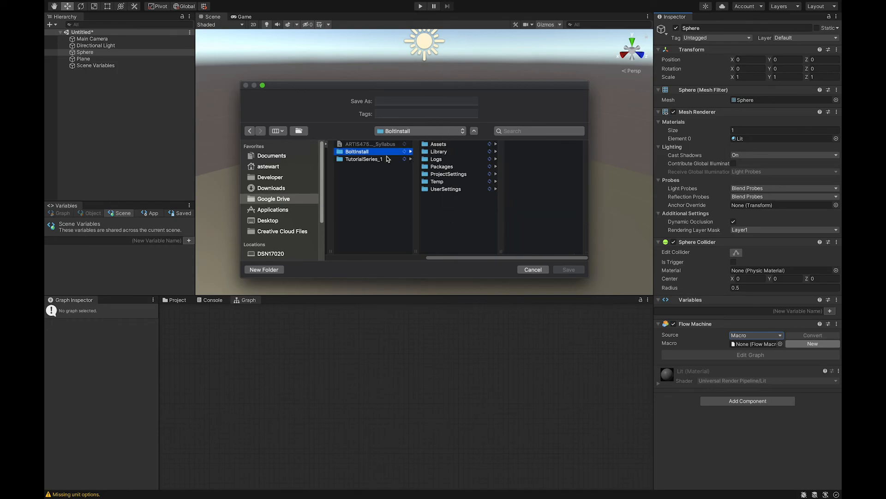
click(263, 270)
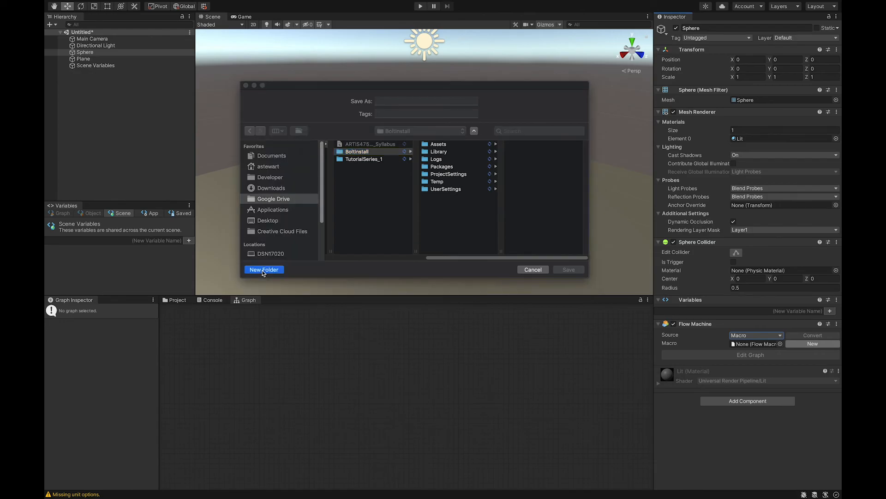
text(Bolt)
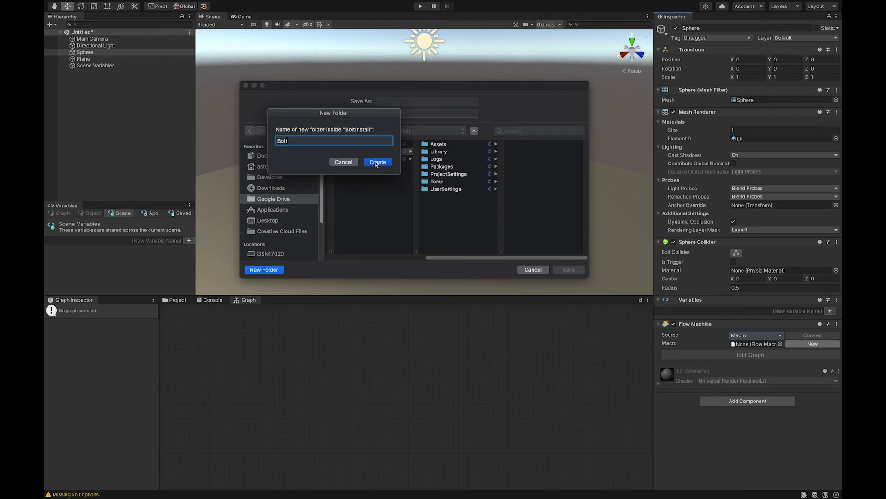
click(377, 162)
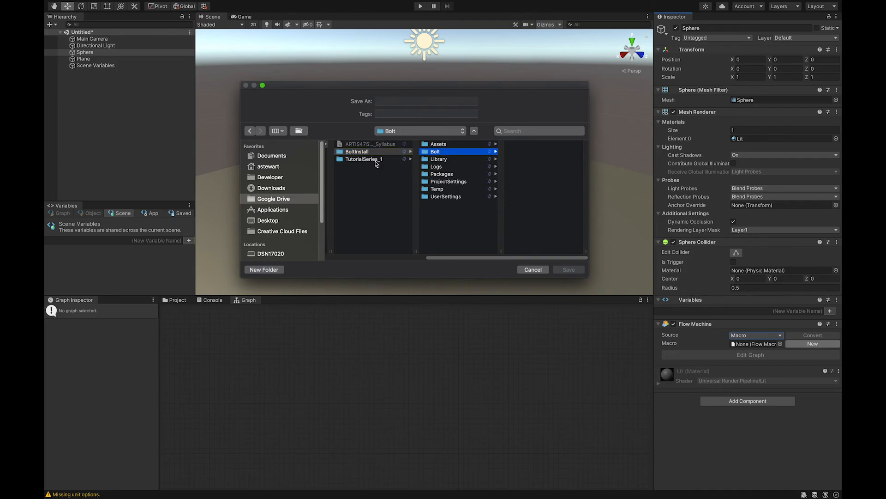
Try to save the macro as PlayerGrapph in the Bolt folder.
click(390, 100)
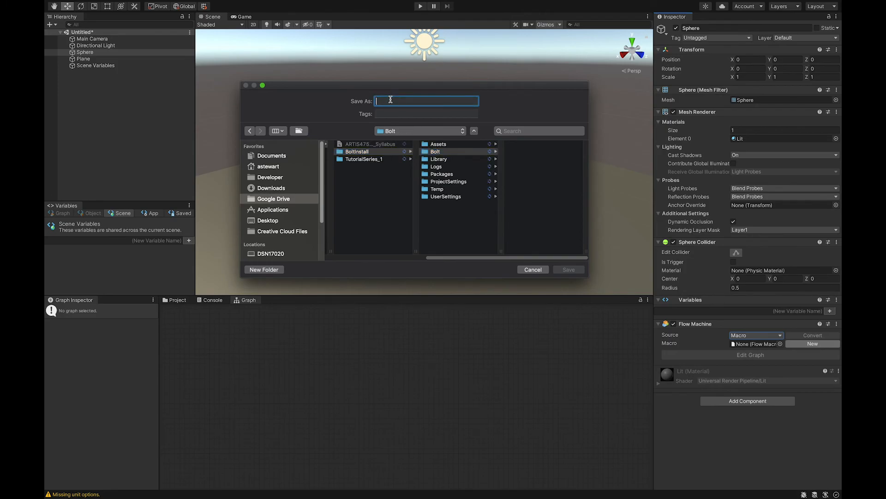
text(Graph1)
key(BackSpace)
key(BackSpace)
key(BackSpace)
key(BackSpace)
key(BackSpace)
text(PlayerGrapph)
click(569, 270)
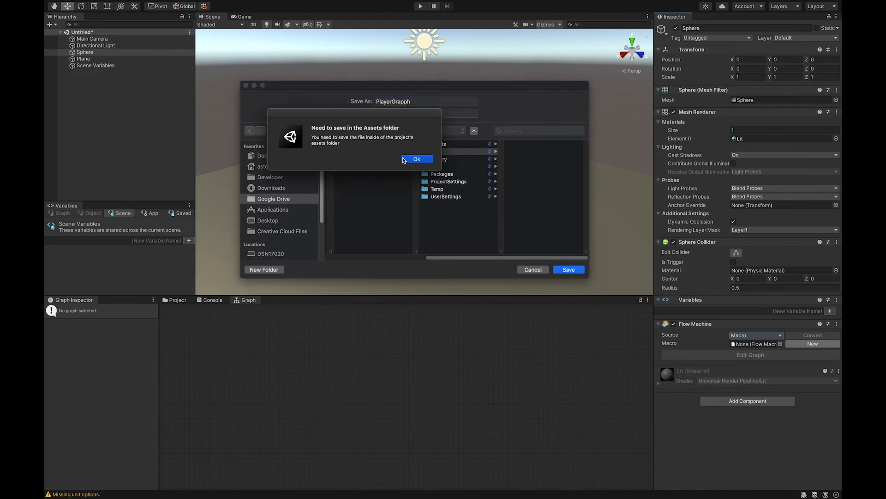
click(421, 160)
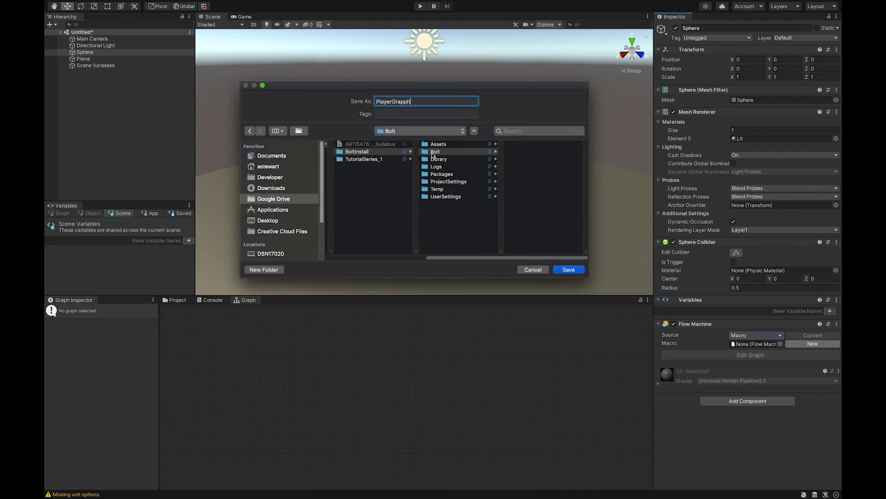
Save the macro as PlayerGraph in the Assets folder and select the Start event in its flow graph.
click(435, 145)
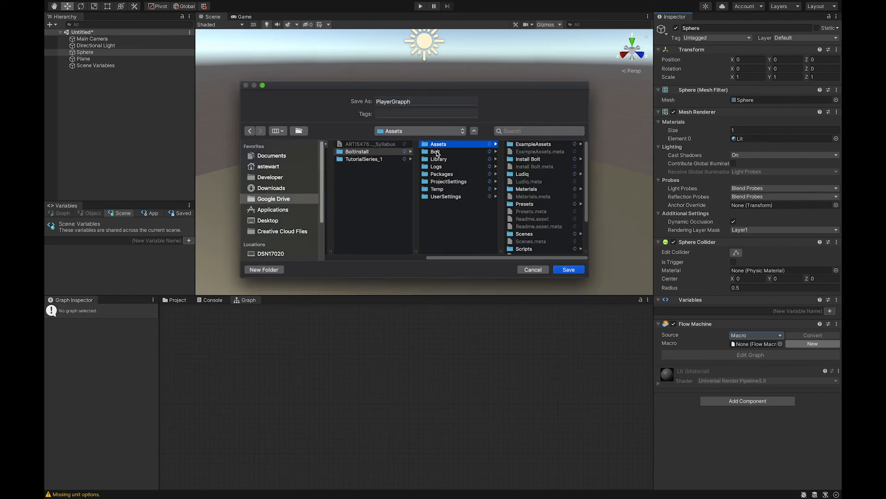
click(436, 152)
click(434, 143)
click(404, 102)
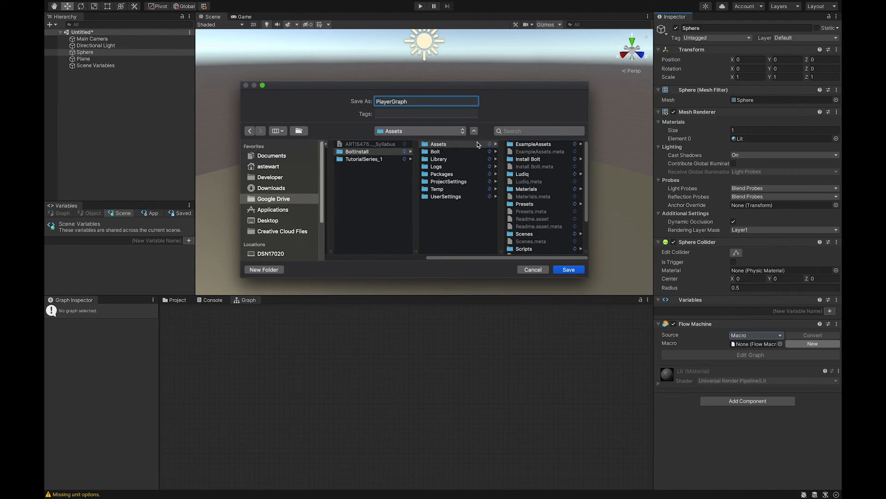
click(569, 270)
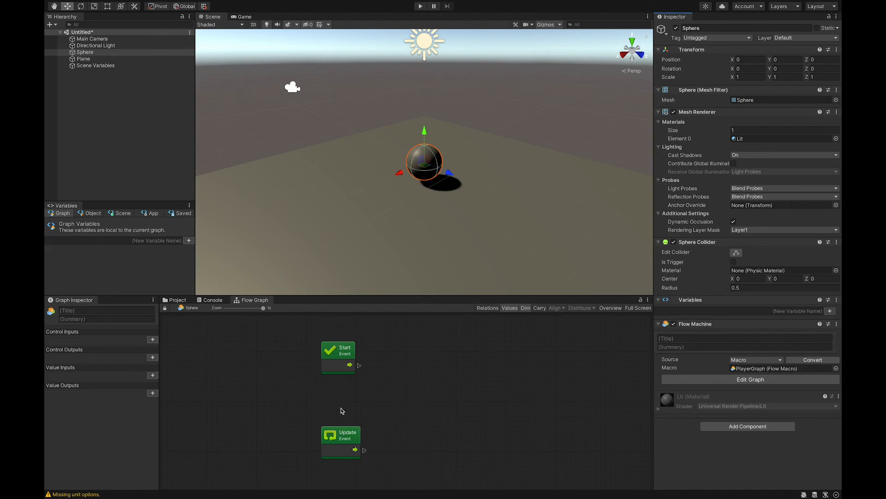
click(346, 357)
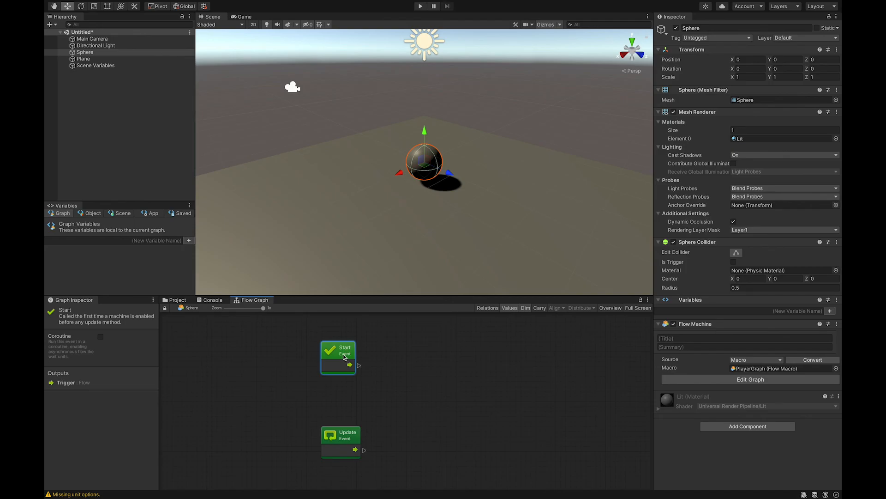